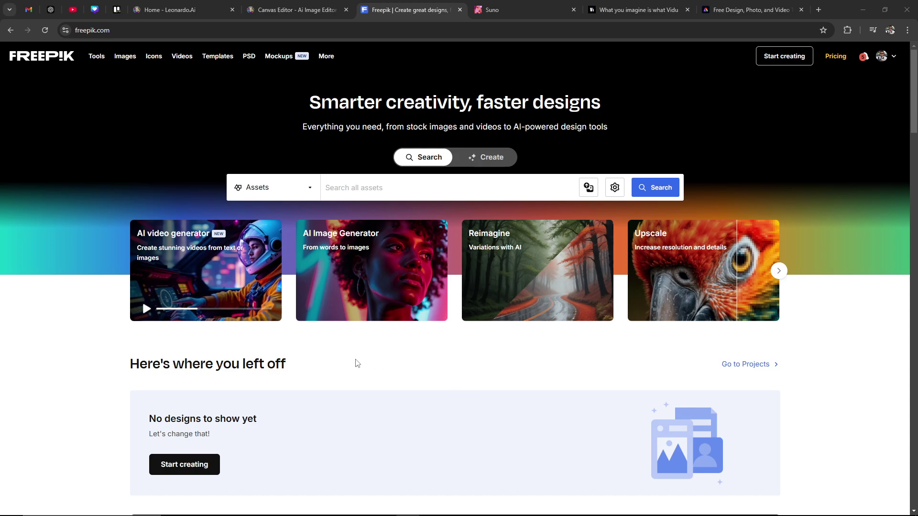
# Scroll the home page to the Get inspired gallery and view the robot tavern image's prompt
pyautogui.scroll(-2, 341, 340)
pyautogui.scroll(-8, 341, 340)
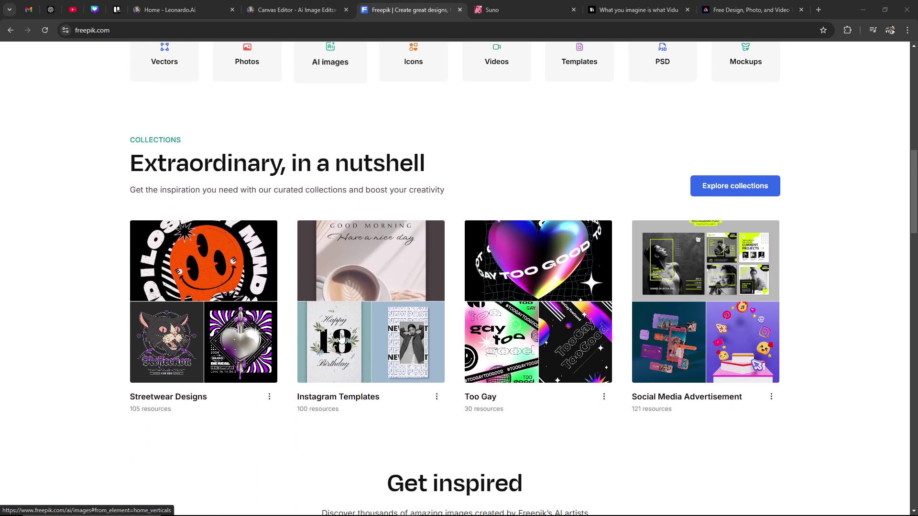
pyautogui.scroll(-8, 341, 339)
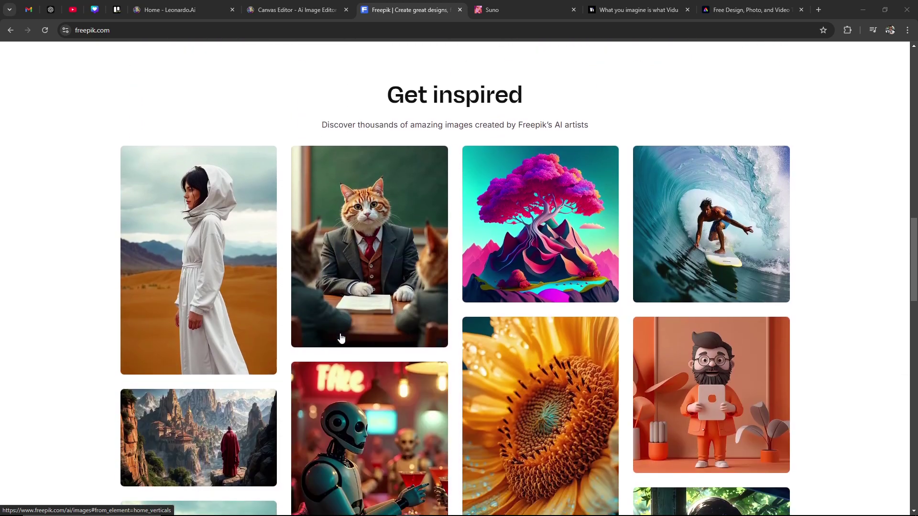
pyautogui.scroll(-15, 341, 338)
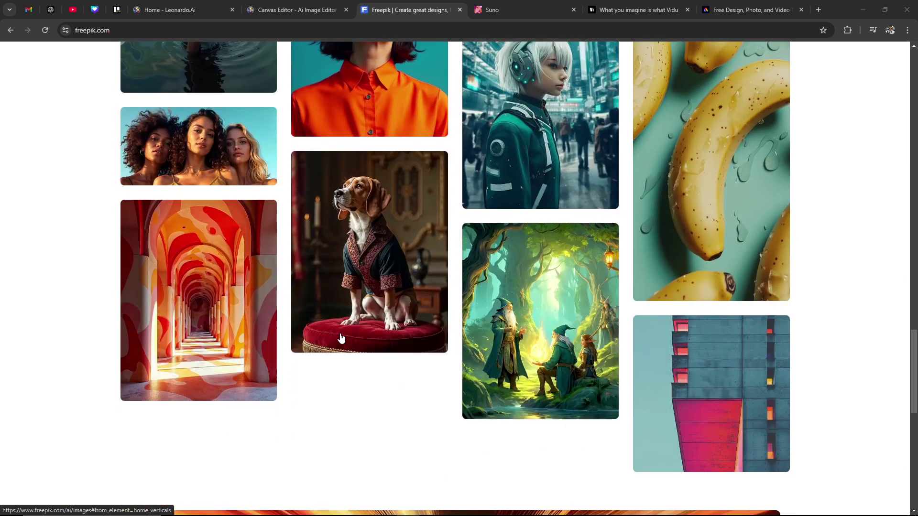
pyautogui.scroll(-5, 341, 339)
pyautogui.scroll(5, 341, 339)
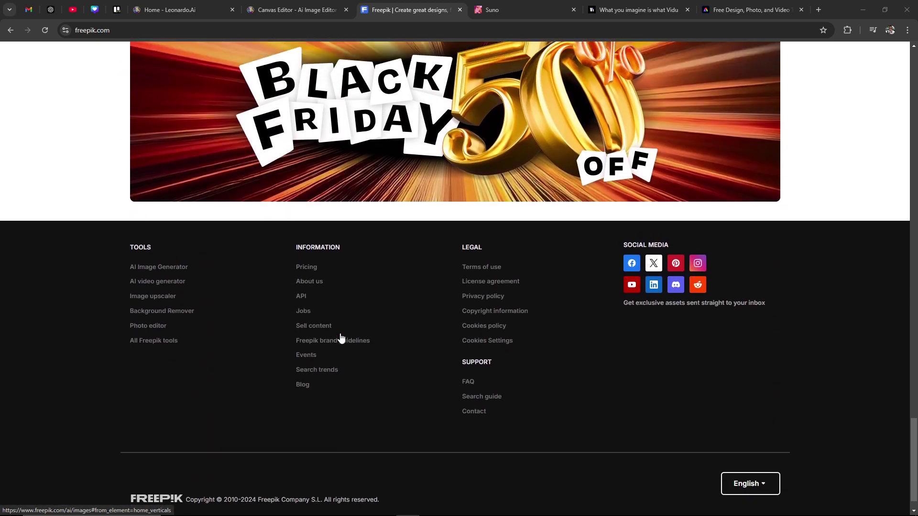
pyautogui.scroll(7, 341, 339)
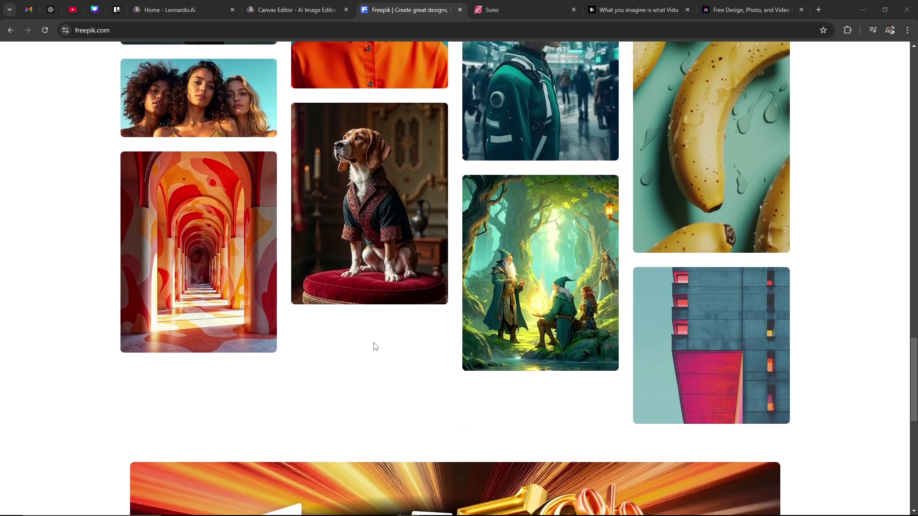
pyautogui.scroll(8, 373, 343)
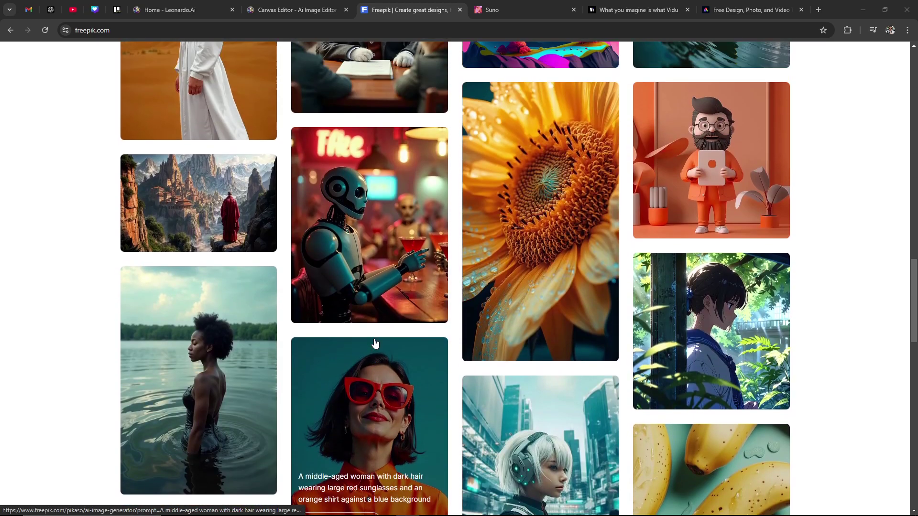
pyautogui.scroll(3, 375, 343)
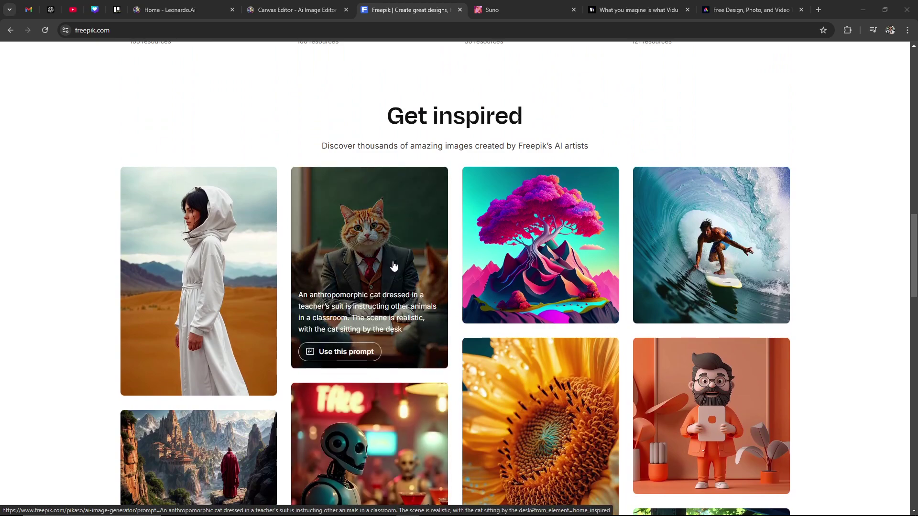
pyautogui.scroll(-4, 379, 282)
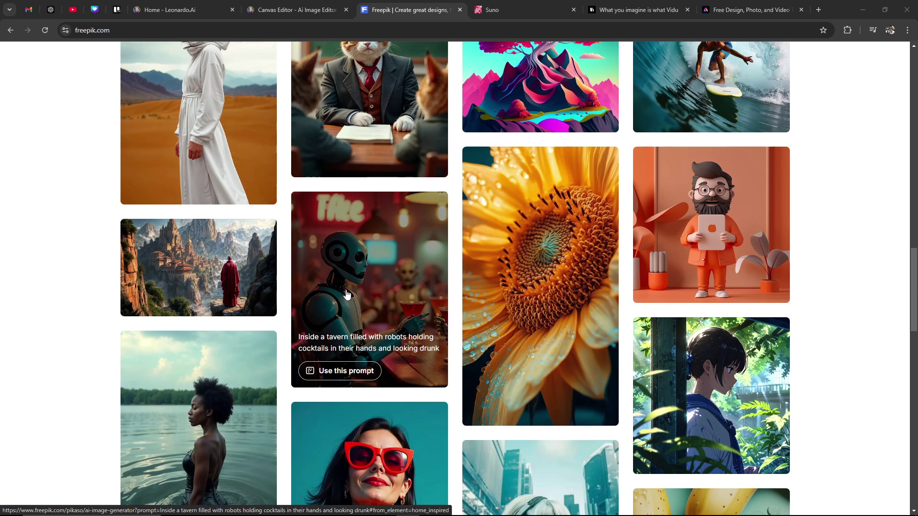
pyautogui.click(326, 371)
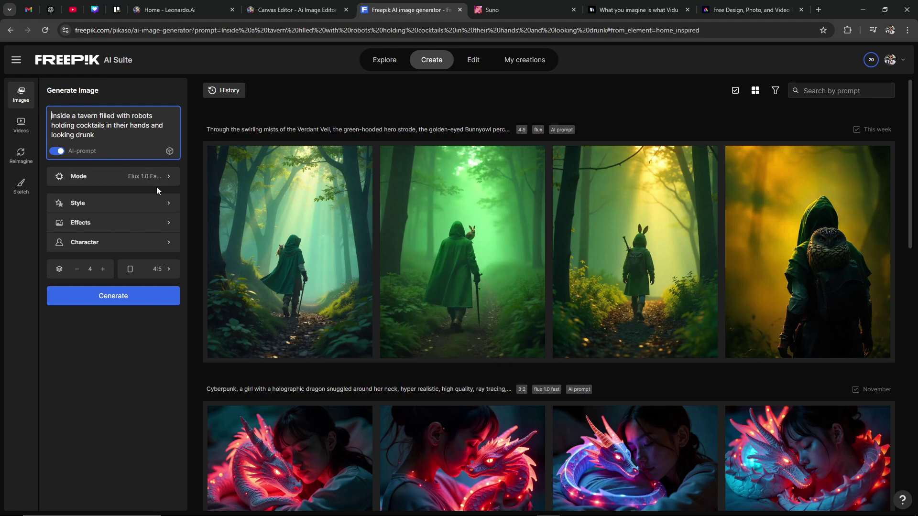
pyautogui.click(9, 30)
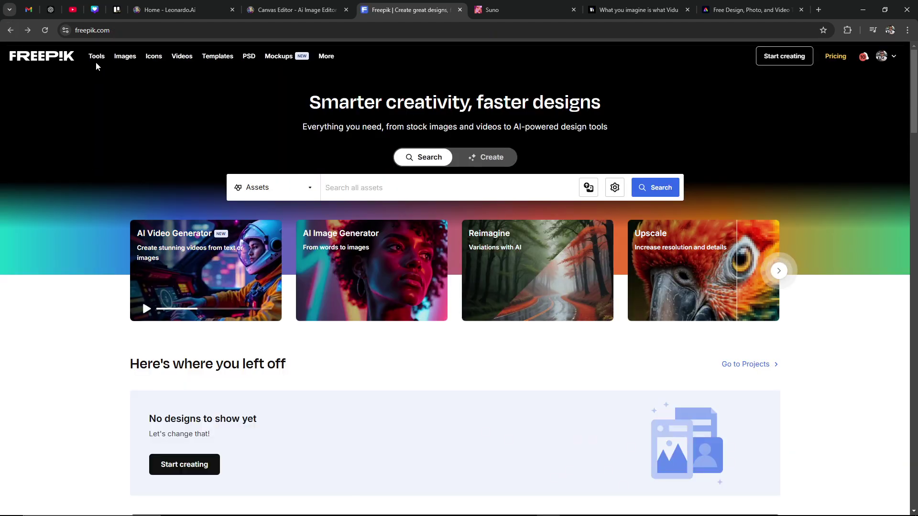
# Show the Tools menu's Edit list: Background Remover, Upscale, Reimagine, Expand, Retouch, Image Editor
pyautogui.moveTo(98, 58)
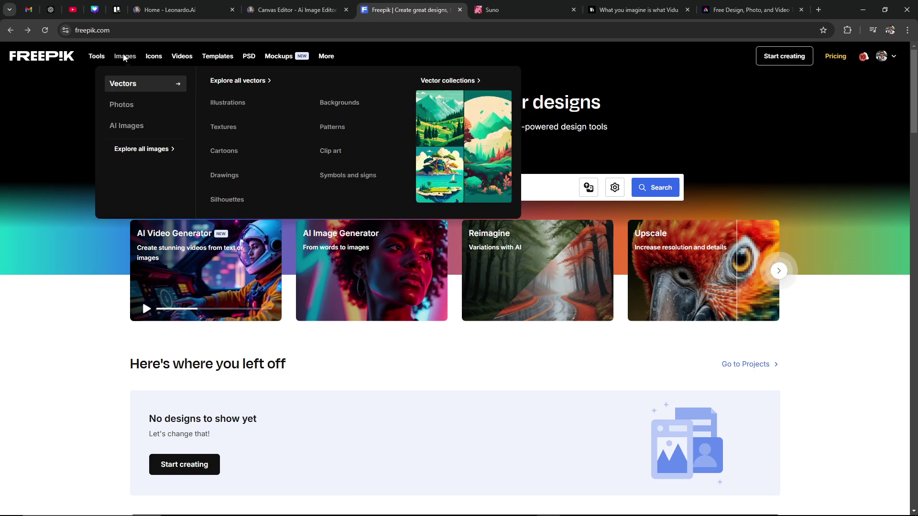
pyautogui.moveTo(203, 58)
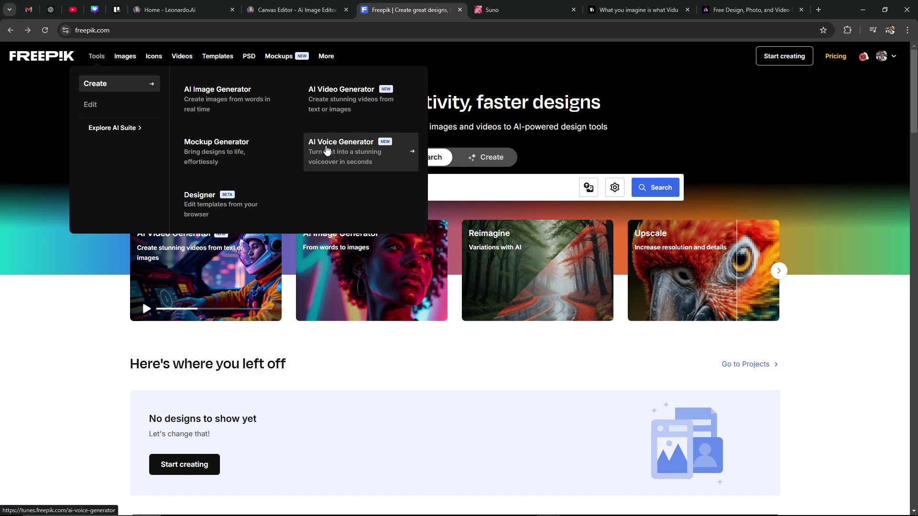
pyautogui.moveTo(90, 104)
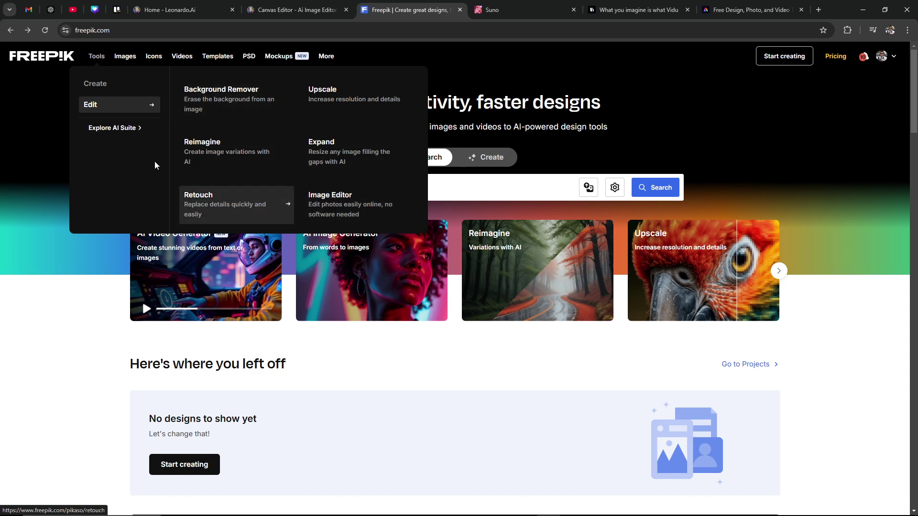
# Show the Images menu categories such as Business and marketing, Nature, Food and drinks, Sport
pyautogui.moveTo(129, 60)
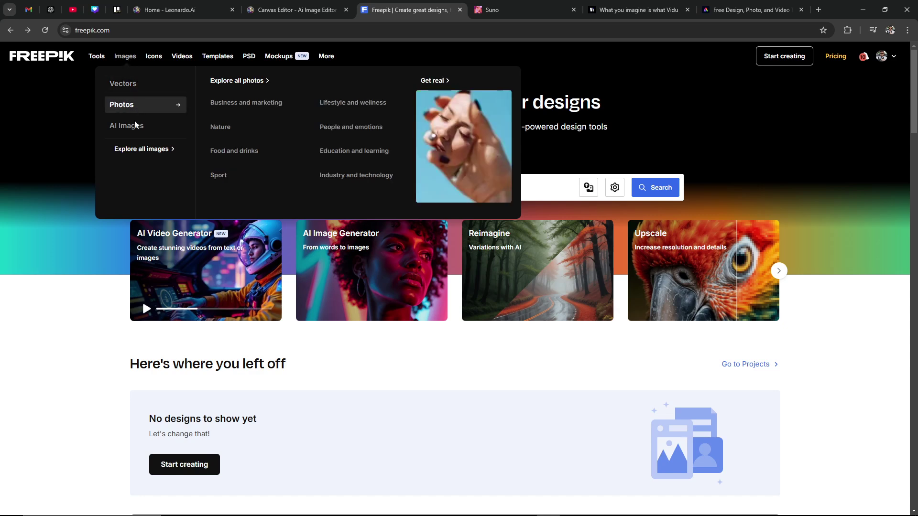
# Open the AI images page from the Images menu's Explore AI images button
pyautogui.moveTo(136, 126)
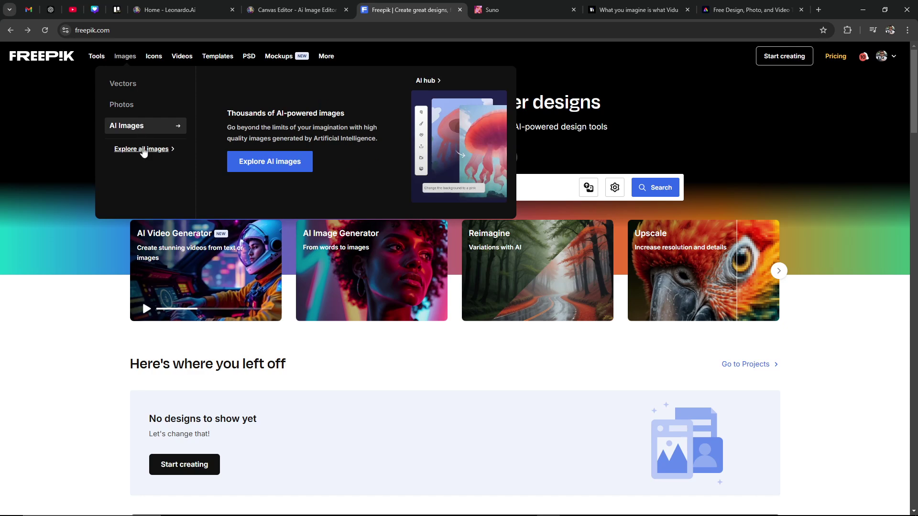
pyautogui.moveTo(148, 84)
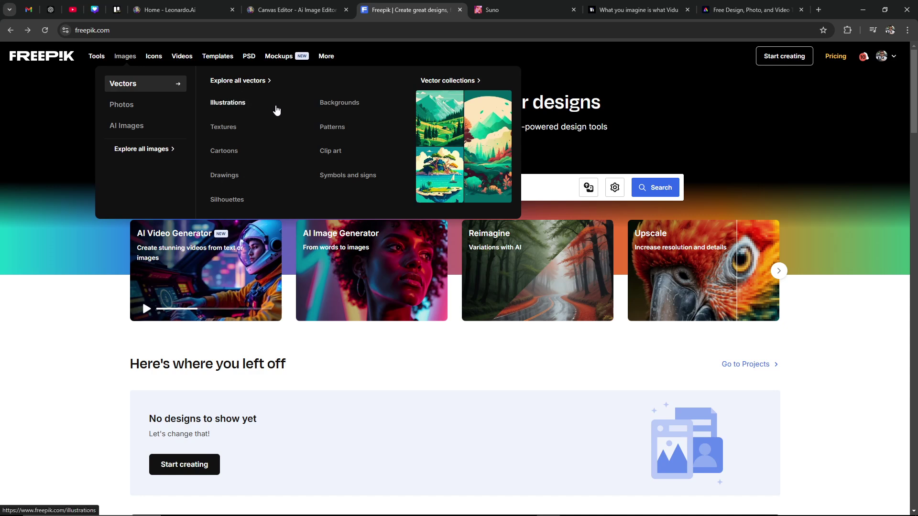
pyautogui.scroll(-1, 276, 110)
pyautogui.scroll(1, 276, 110)
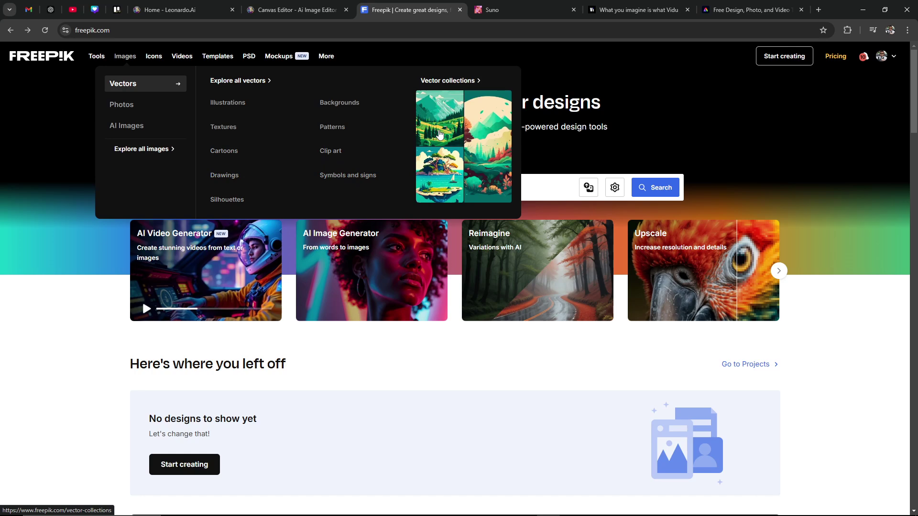
pyautogui.moveTo(144, 105)
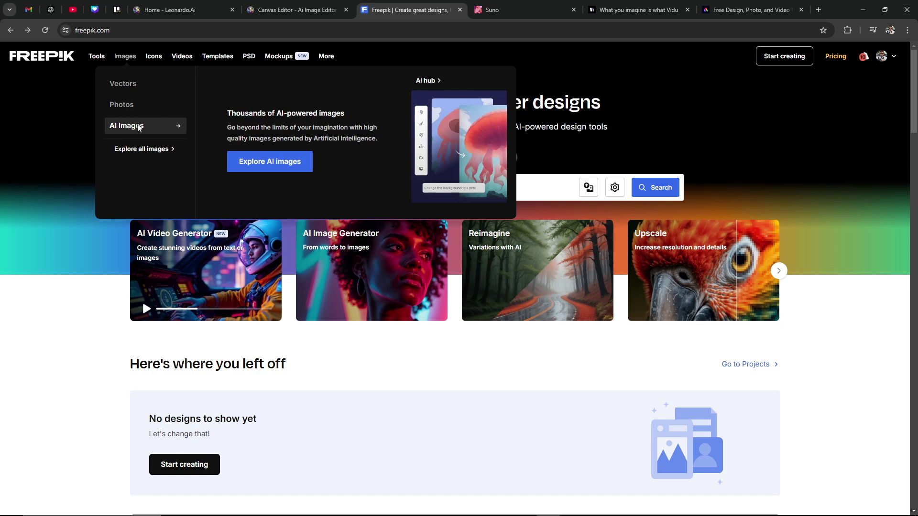
pyautogui.click(272, 164)
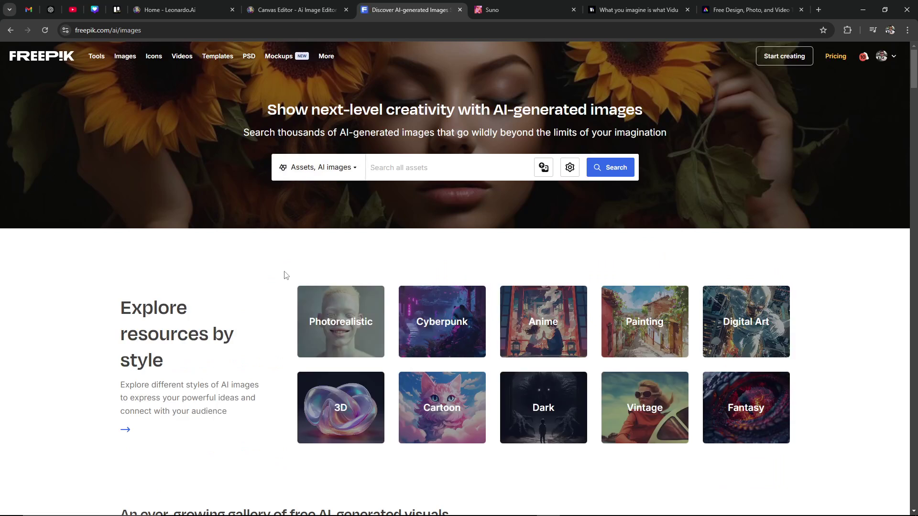
pyautogui.scroll(-1, 282, 283)
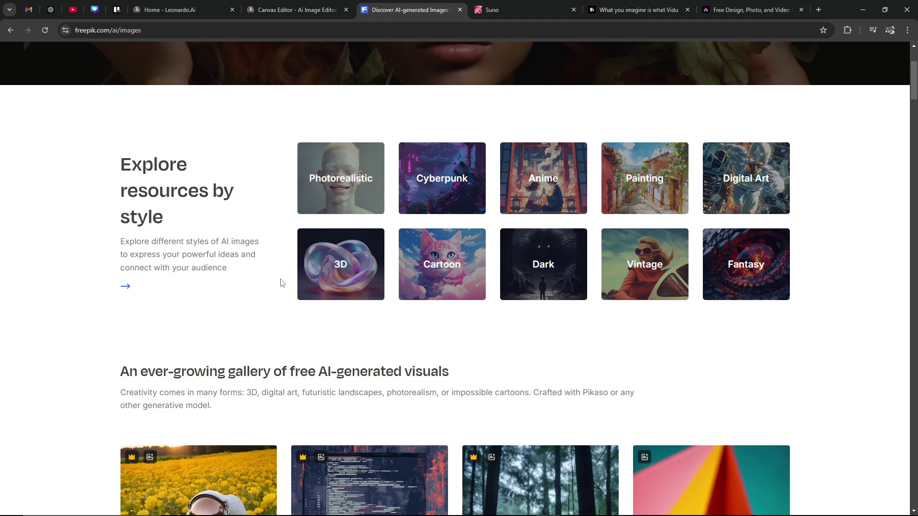
pyautogui.scroll(-11, 281, 283)
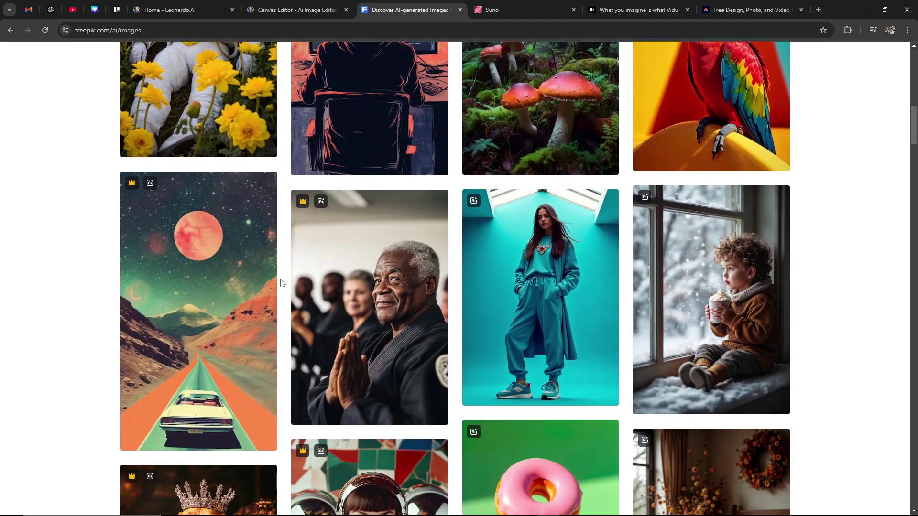
pyautogui.scroll(-9, 281, 283)
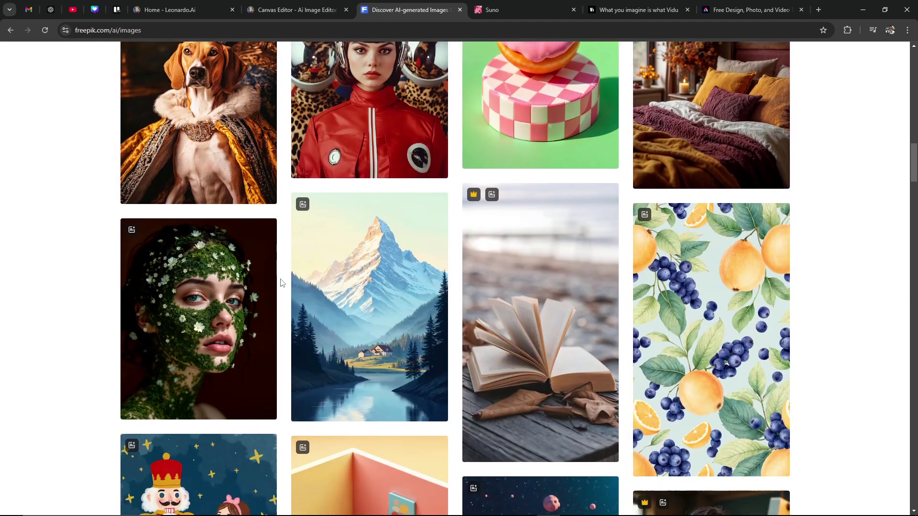
pyautogui.scroll(-8, 281, 283)
pyautogui.scroll(7, 281, 283)
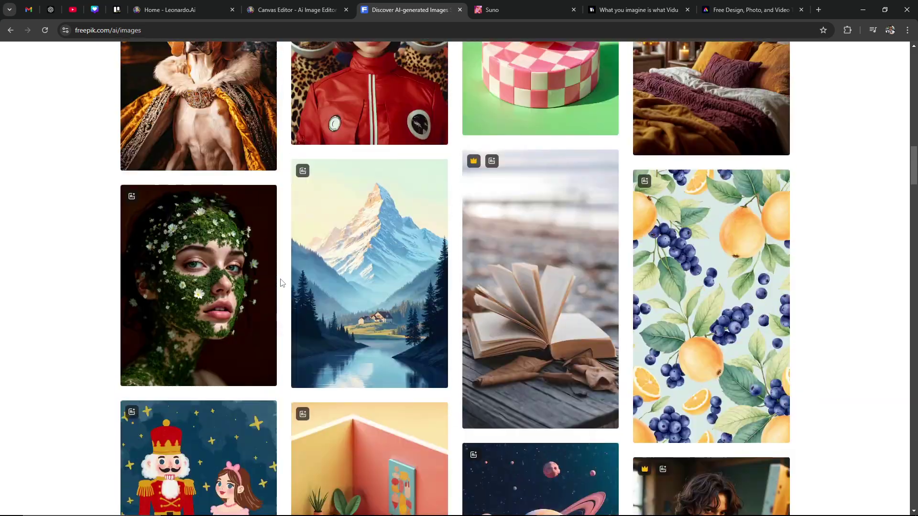
pyautogui.scroll(20, 281, 283)
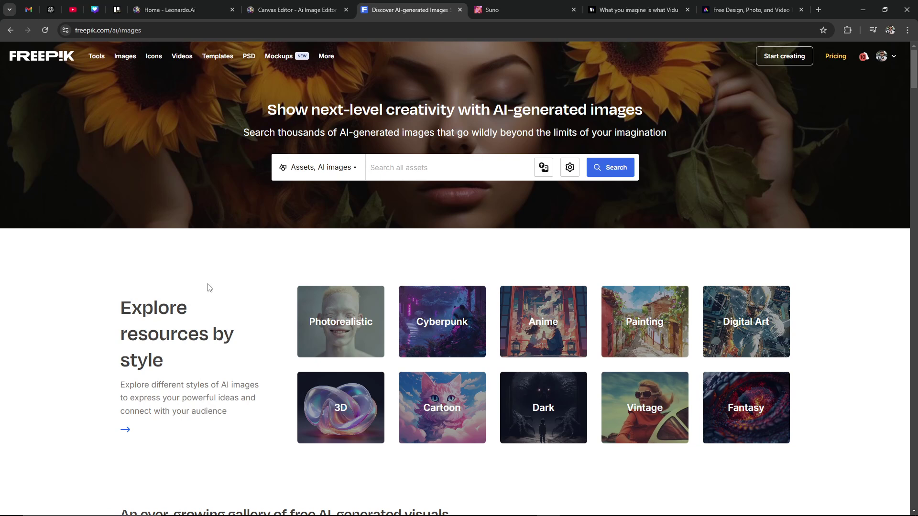
# Show the Videos menu listing Nature, Travel and places, Business and technology, Events and Sports
pyautogui.moveTo(155, 57)
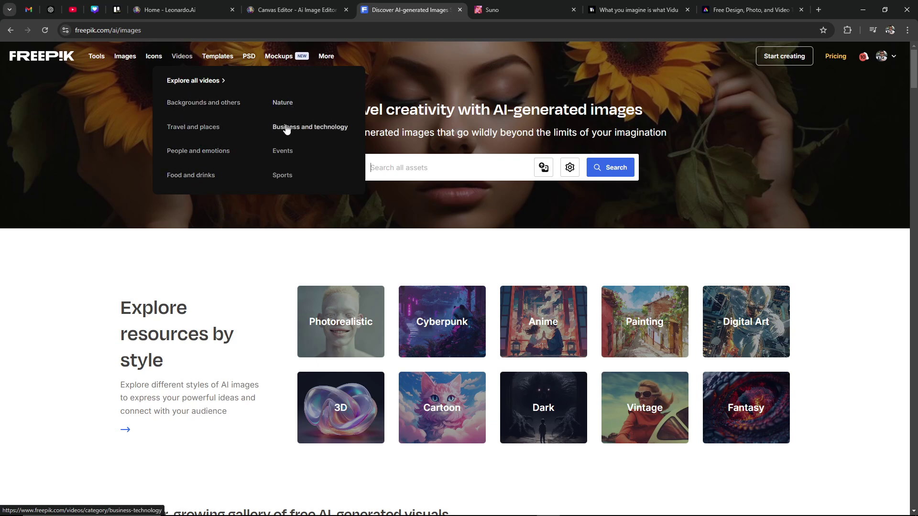
# Open the all stock videos page and scroll through its listings
pyautogui.click(194, 81)
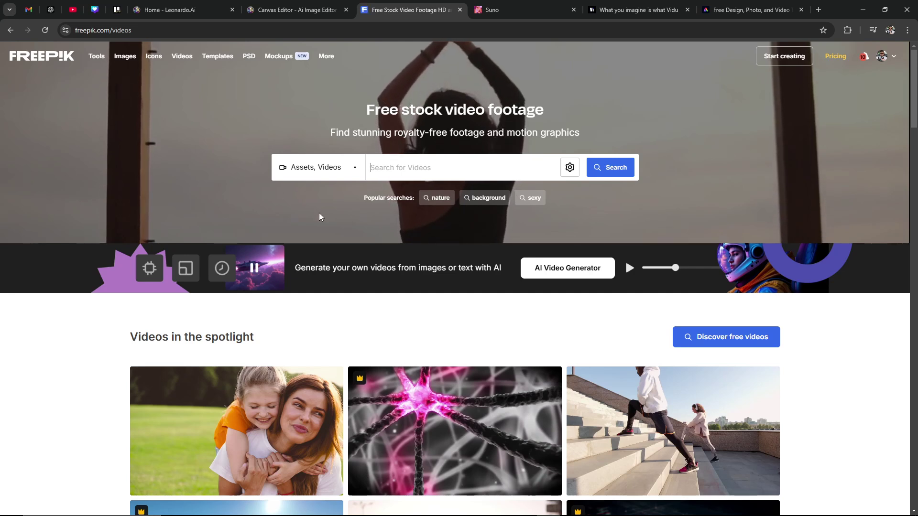
pyautogui.scroll(-1, 324, 219)
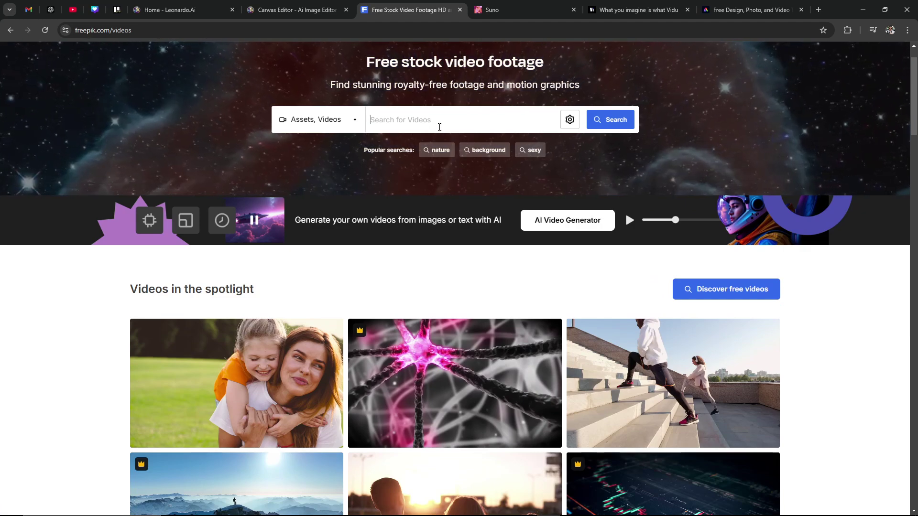
pyautogui.scroll(-4, 407, 253)
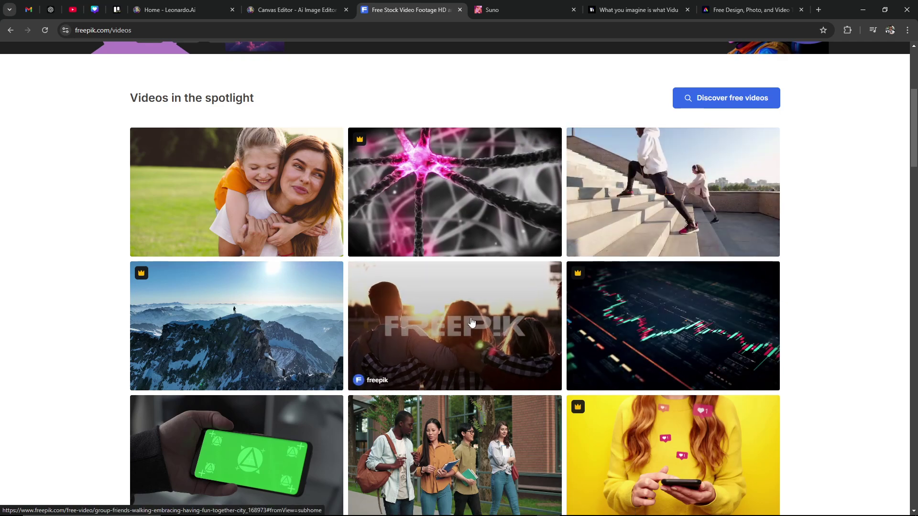
pyautogui.scroll(-3, 471, 321)
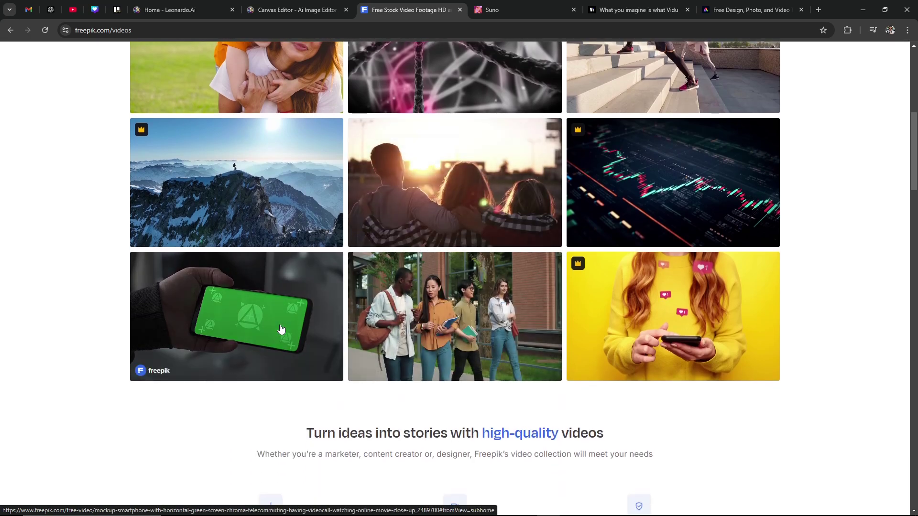
pyautogui.scroll(-10, 281, 328)
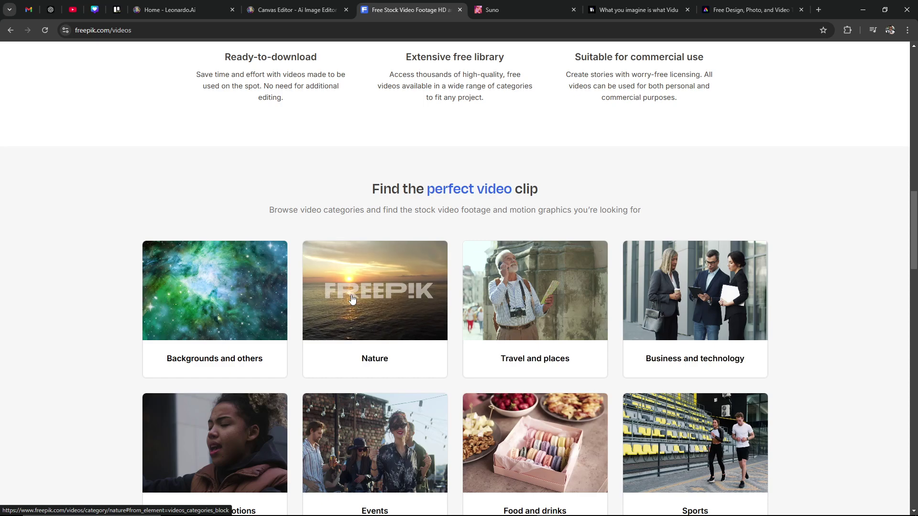
pyautogui.scroll(-3, 352, 299)
# Open the Business card maker page from the Templates menu
pyautogui.scroll(20, 352, 299)
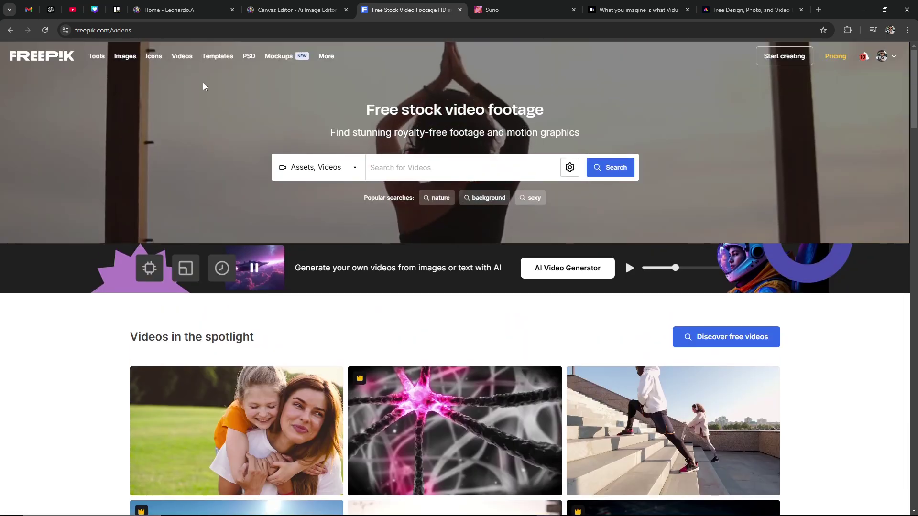
pyautogui.moveTo(216, 55)
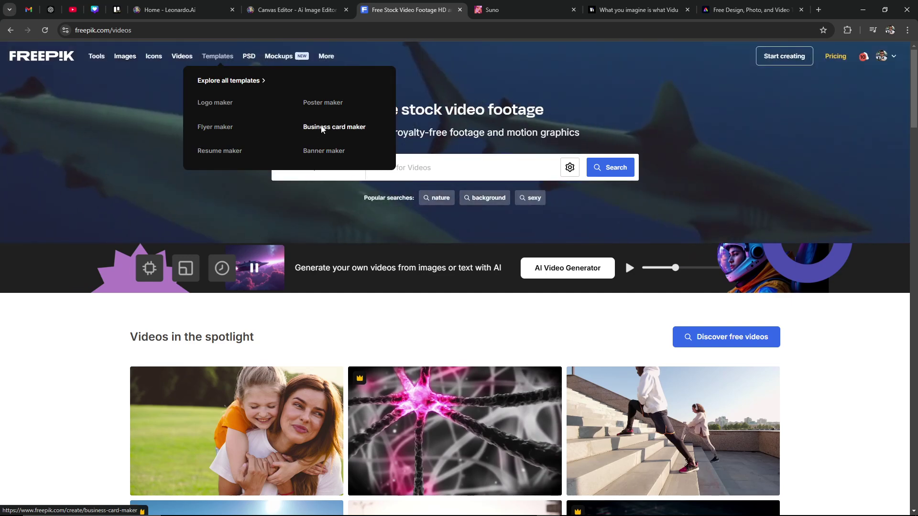
pyautogui.click(321, 127)
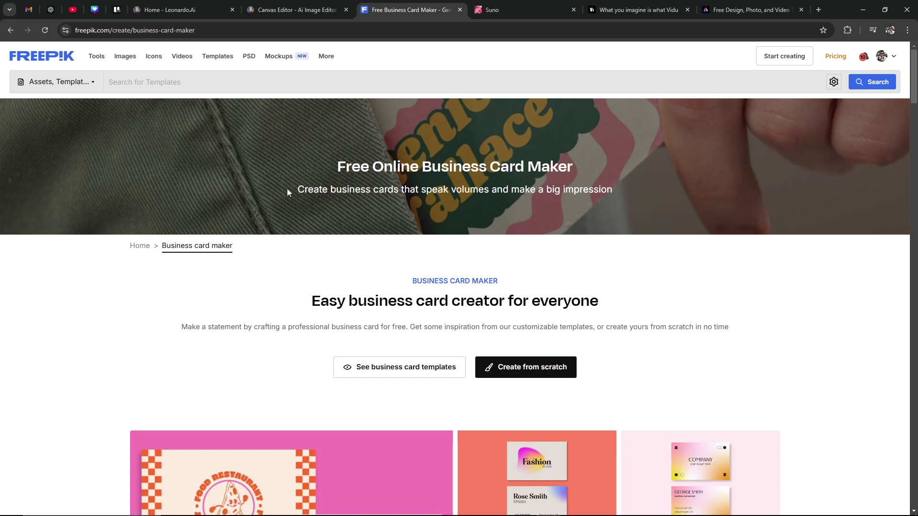
# Browse the business card maker page down to the Create from scratch option
pyautogui.scroll(-3, 286, 189)
pyautogui.scroll(-3, 426, 259)
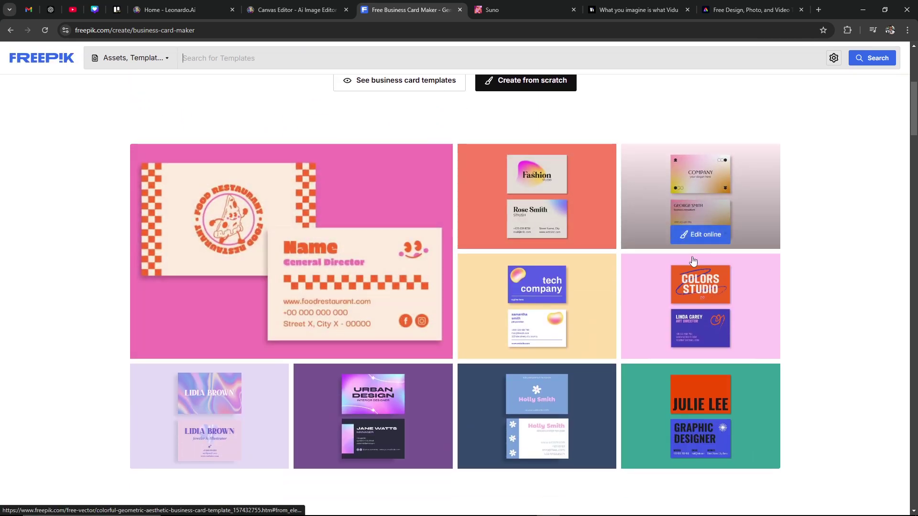
pyautogui.scroll(-4, 528, 297)
pyautogui.scroll(-12, 528, 297)
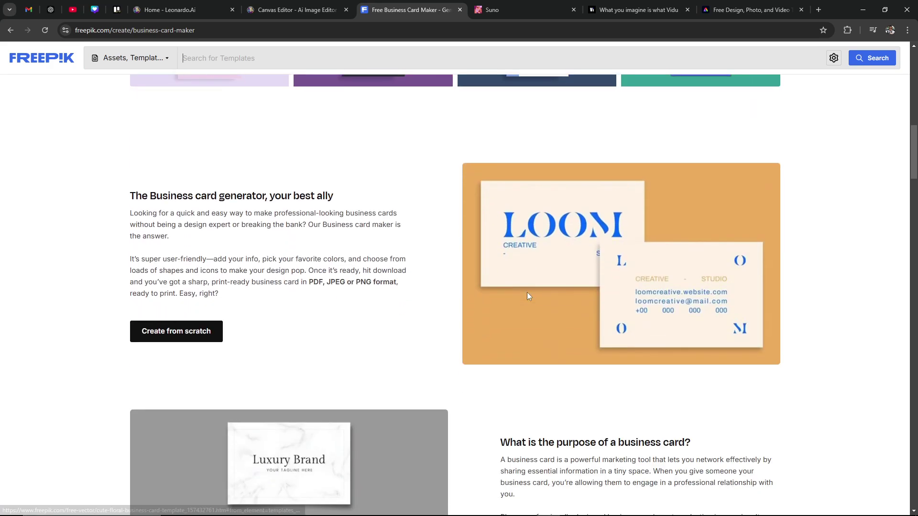
pyautogui.scroll(6, 528, 295)
pyautogui.scroll(13, 527, 291)
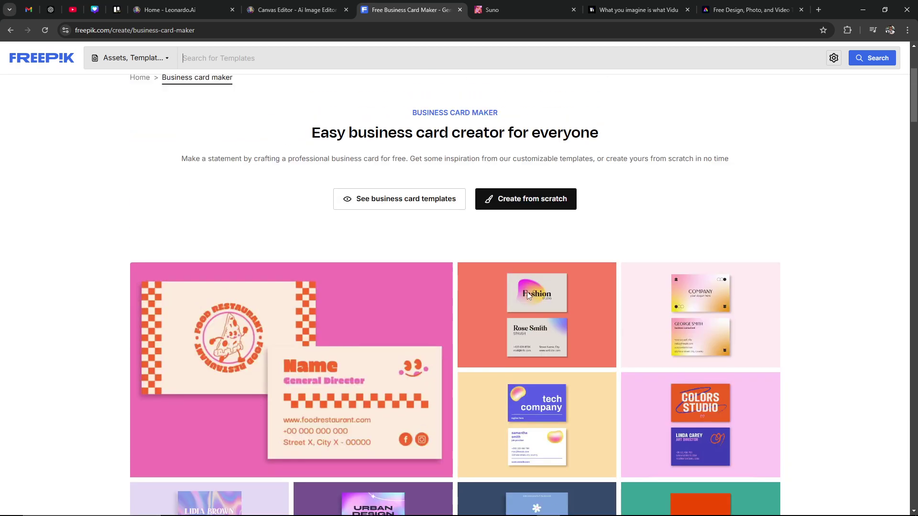
pyautogui.scroll(-3, 643, 361)
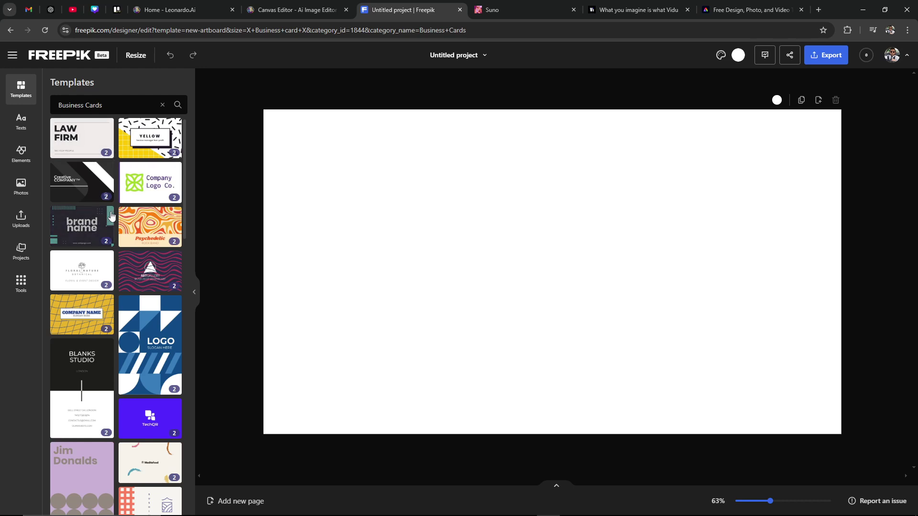
# Scroll the Business Cards template results to find the mediterranean bites template
pyautogui.scroll(-5, 111, 216)
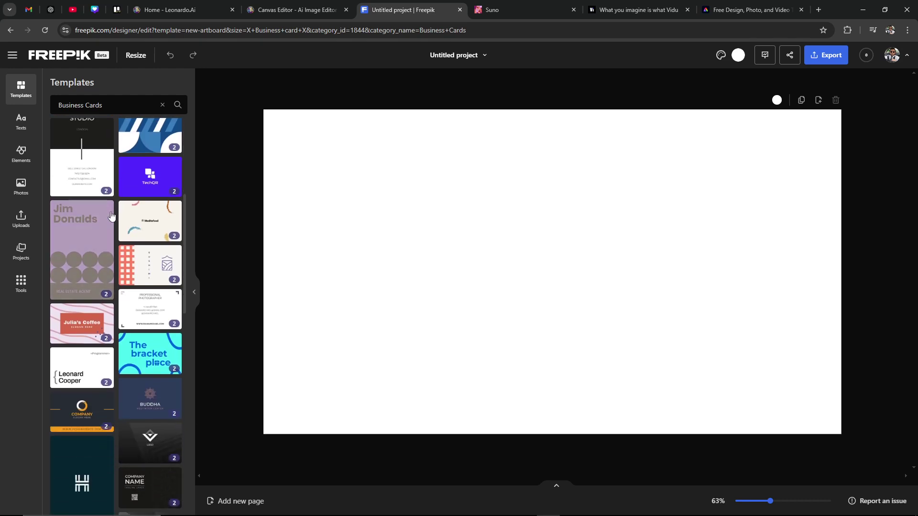
pyautogui.scroll(-5, 111, 215)
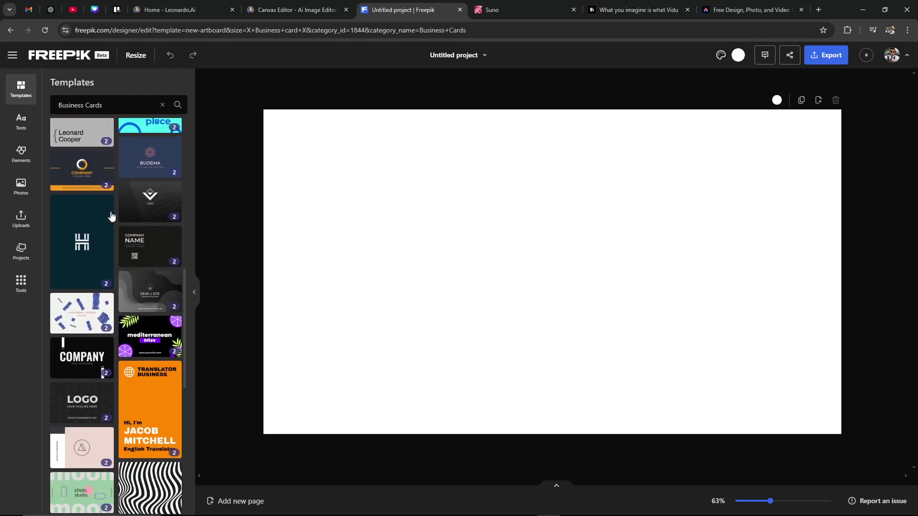
pyautogui.scroll(-3, 111, 215)
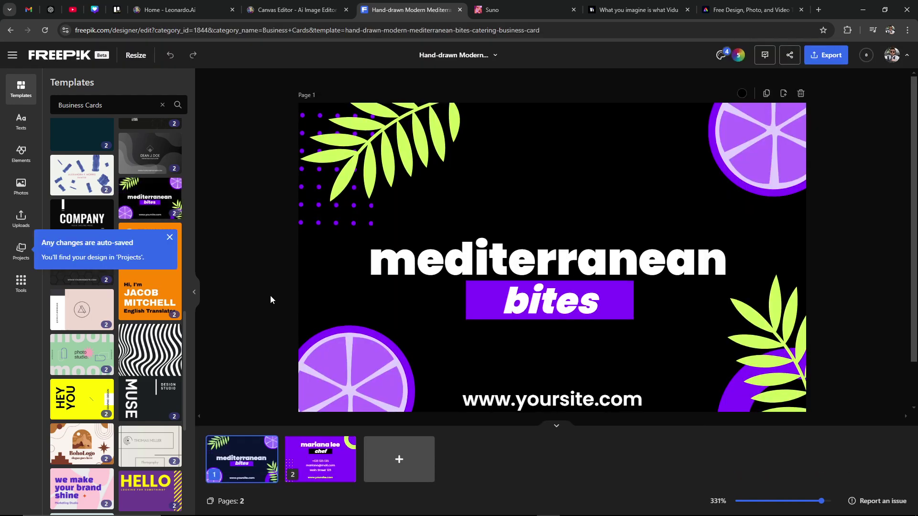
# Inspect the mediterranean headline and bites text boxes on the business card template
pyautogui.doubleClick(488, 257)
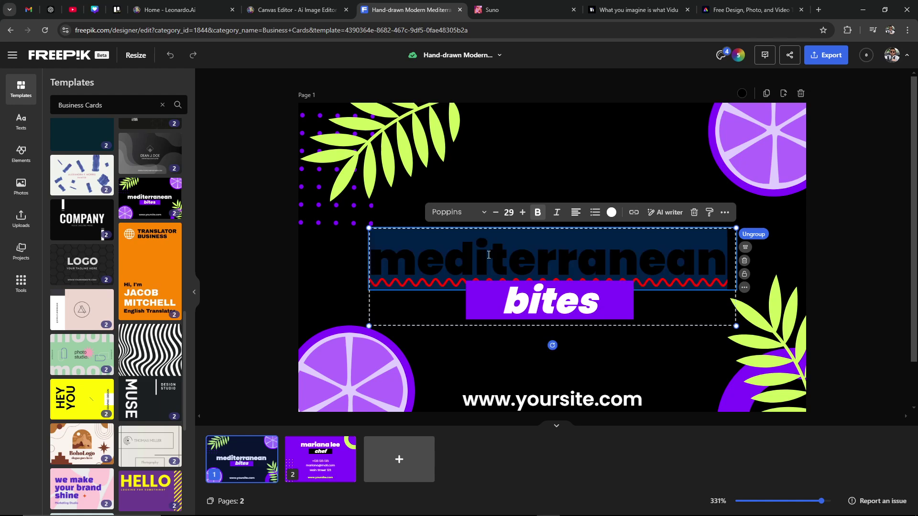
pyautogui.doubleClick(566, 305)
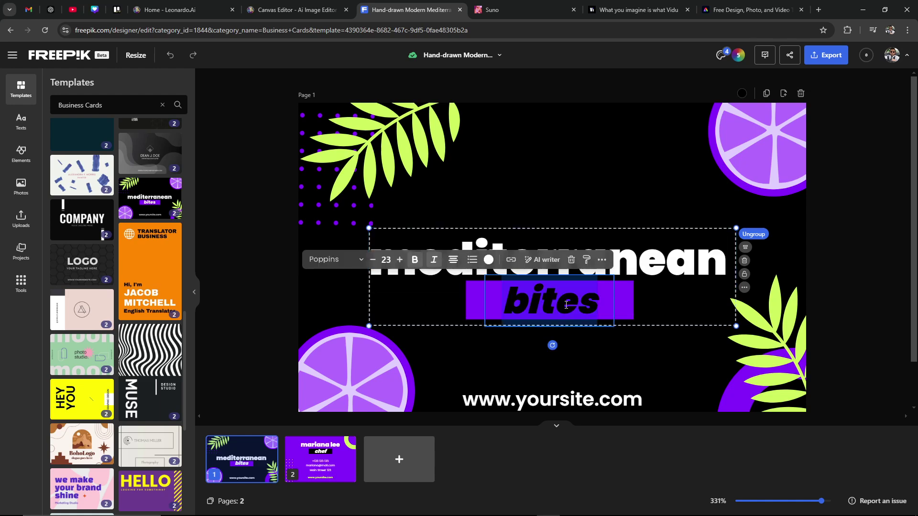
pyautogui.click(273, 256)
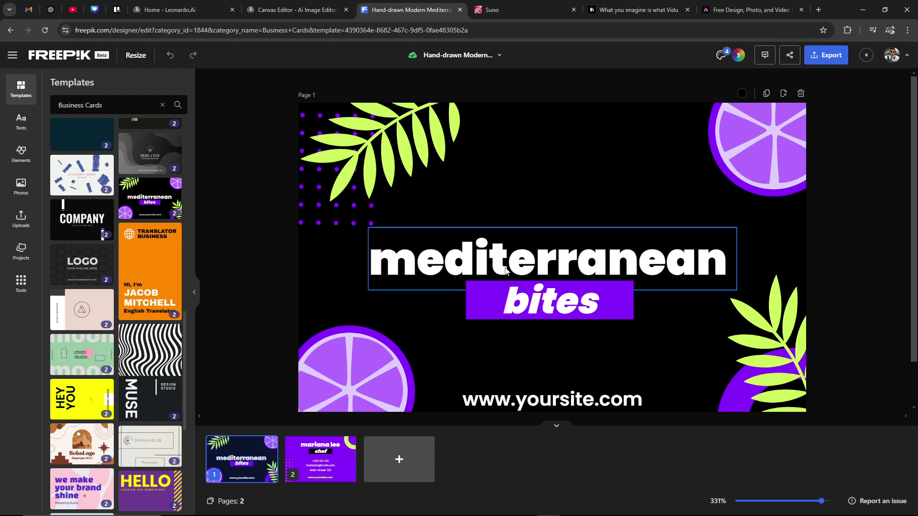
pyautogui.doubleClick(433, 262)
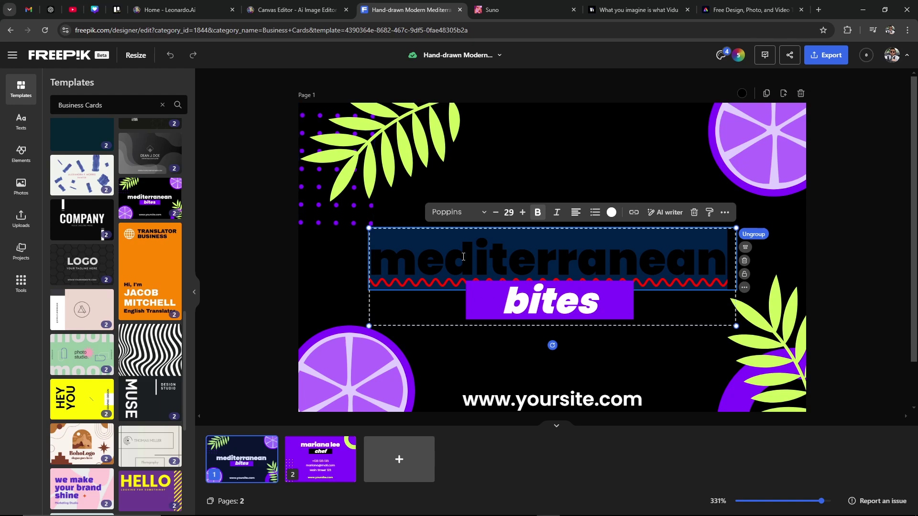
pyautogui.click(516, 306)
pyautogui.click(668, 263)
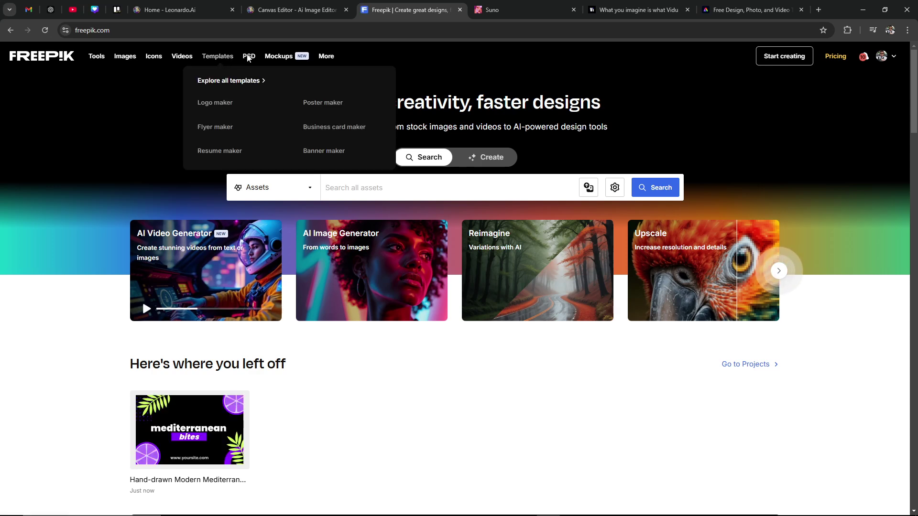
# Browse the PSD and Mockups menus, including Apparel, Devices, Packaging and Business card mockups
pyautogui.moveTo(248, 58)
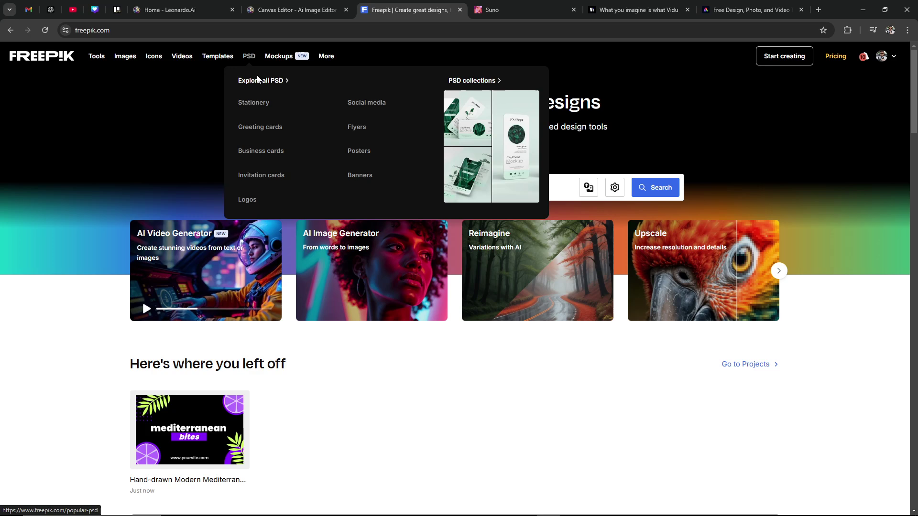
pyautogui.moveTo(284, 57)
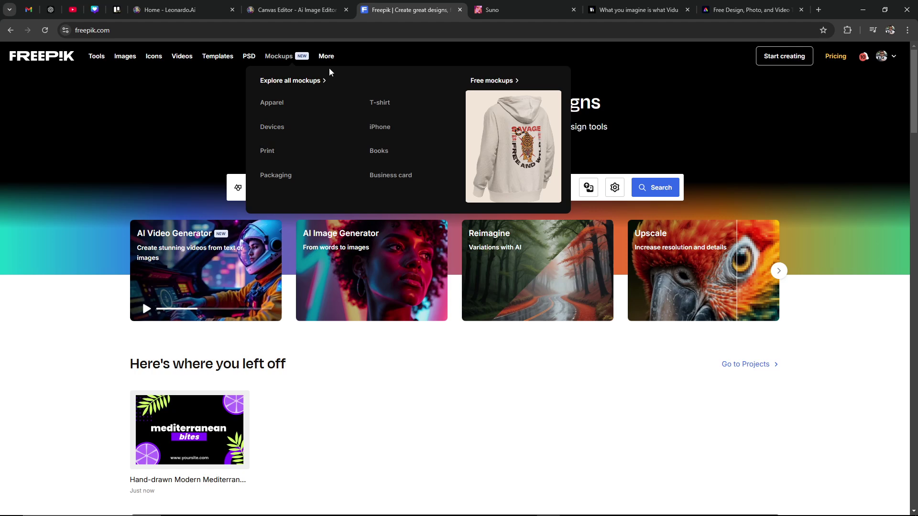
pyautogui.moveTo(332, 59)
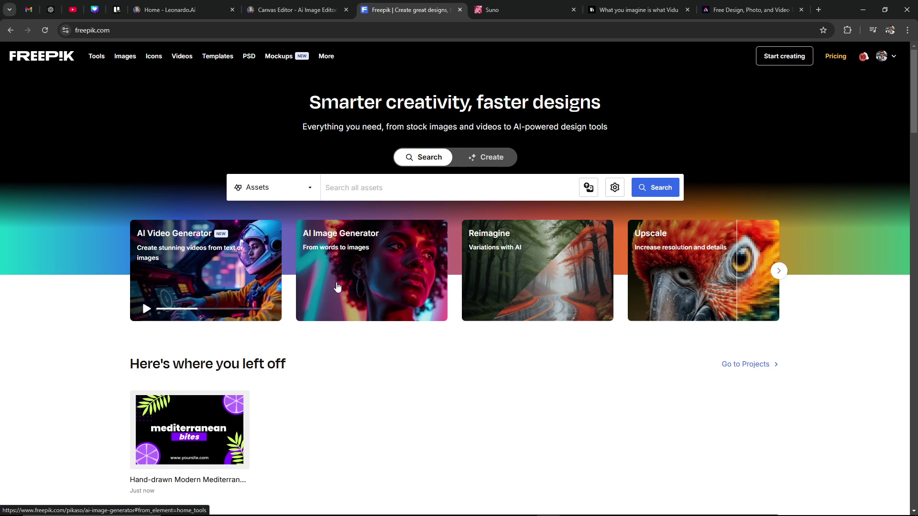
# Open the AI Image Generator with prompt 'a green hooded hero in a fantasy forest' and AI-prompt enabled
pyautogui.click(337, 287)
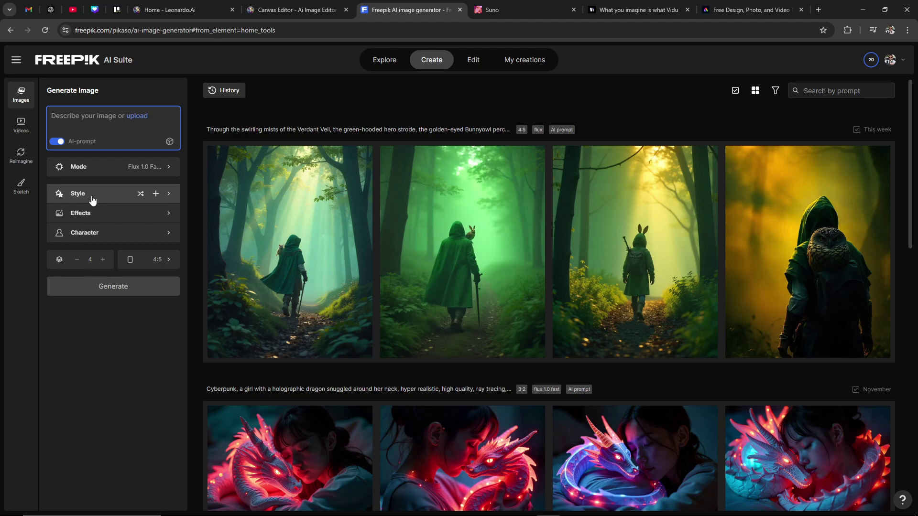
pyautogui.write('a gr')
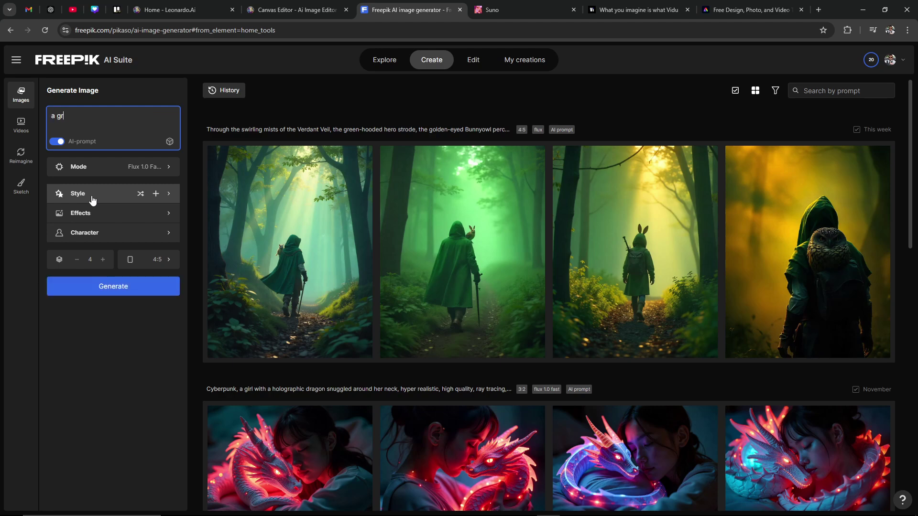
pyautogui.write('een hooded hero in a fantasy forest')
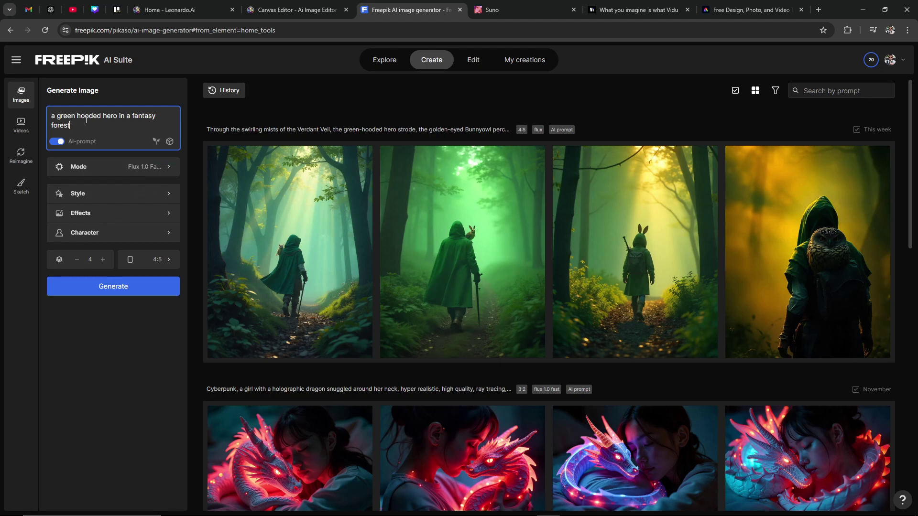
pyautogui.click(58, 145)
pyautogui.click(57, 145)
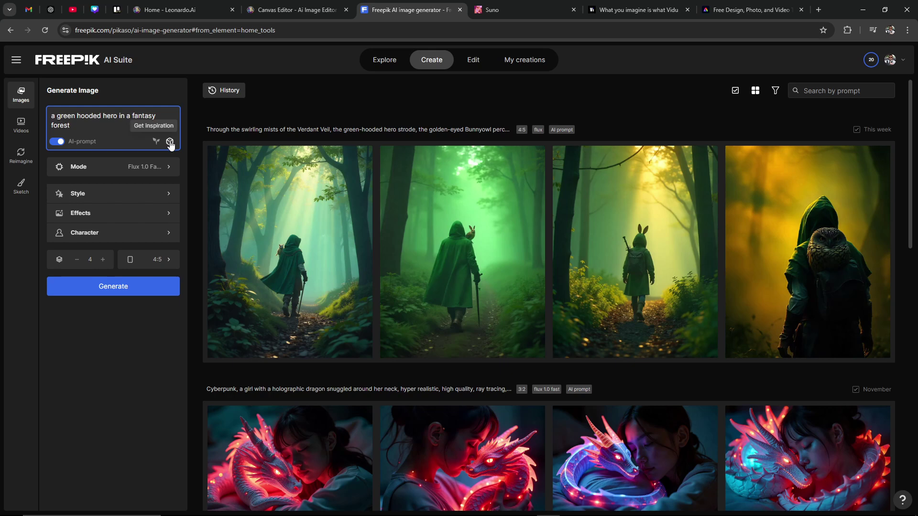
pyautogui.click(110, 169)
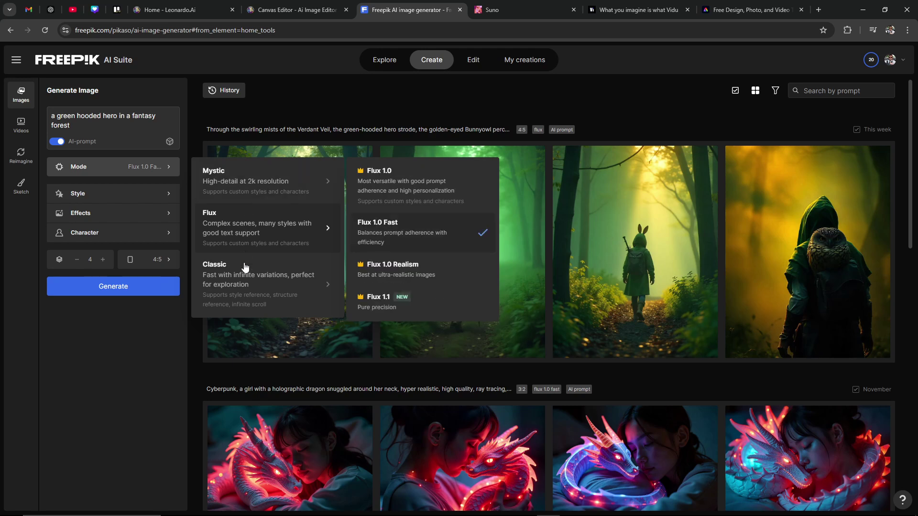
pyautogui.moveTo(271, 192)
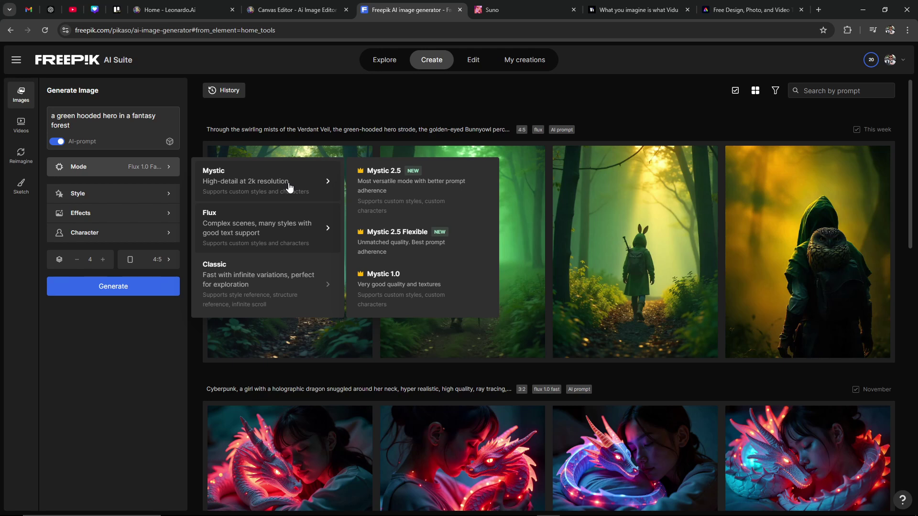
pyautogui.moveTo(281, 233)
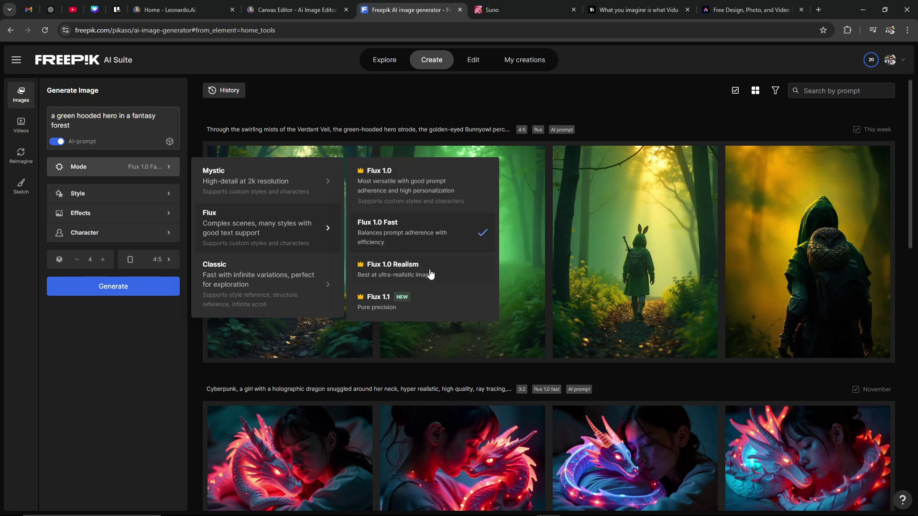
pyautogui.moveTo(272, 273)
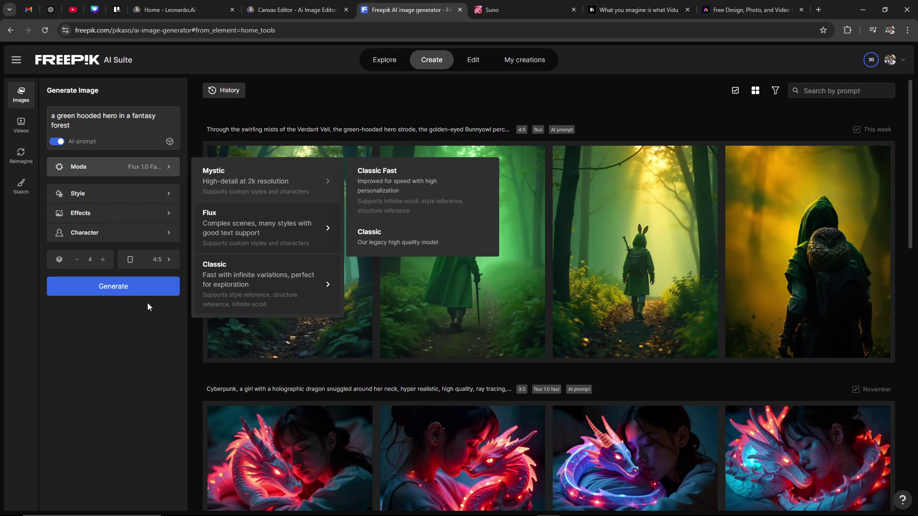
pyautogui.click(130, 331)
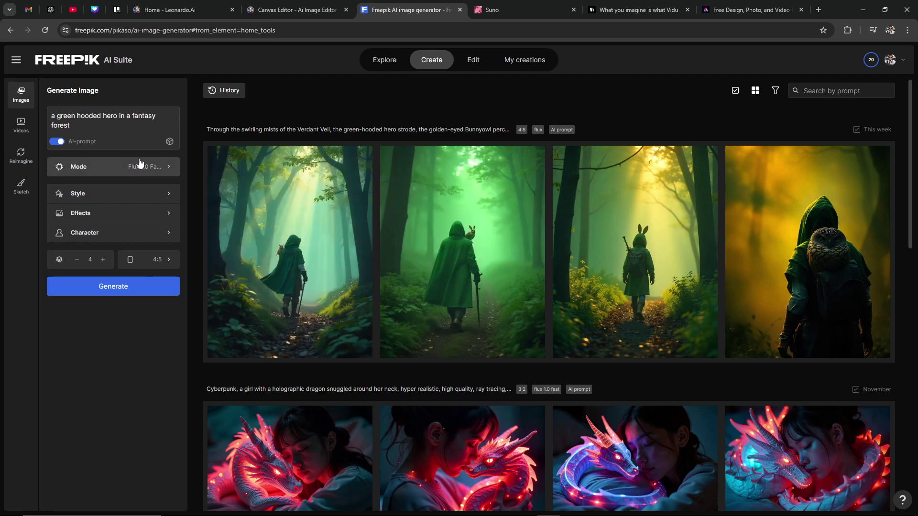
# Browse the style gallery's photo, illustration, 3d, comic, watercolor and pixelart options
pyautogui.click(105, 195)
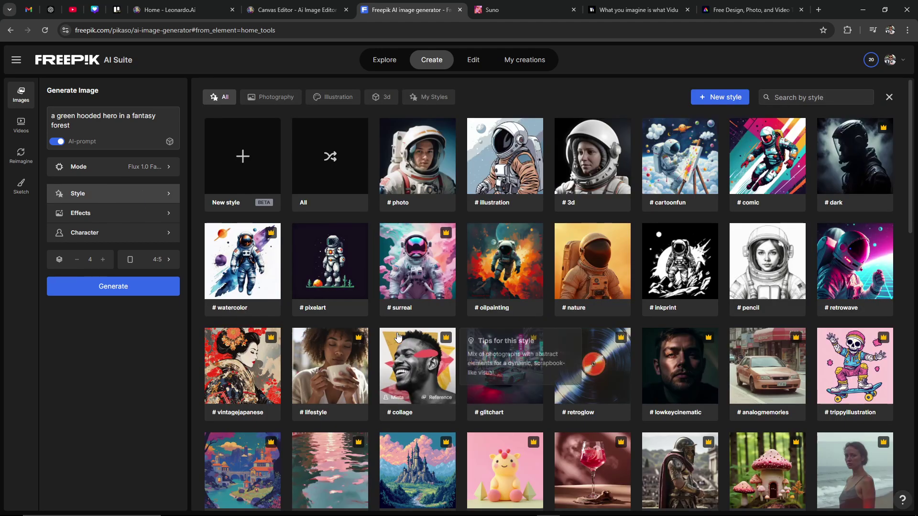
pyautogui.scroll(-2, 592, 253)
pyautogui.scroll(-4, 592, 253)
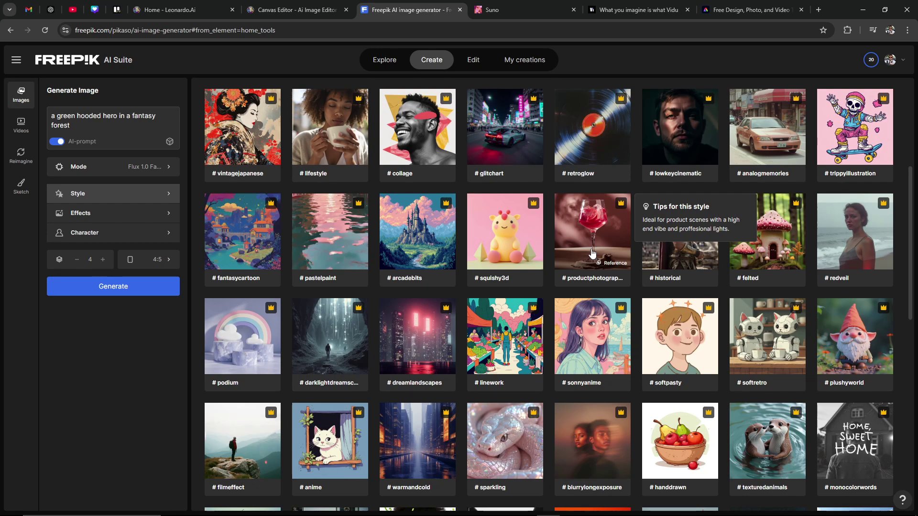
pyautogui.scroll(2, 592, 253)
pyautogui.scroll(3, 592, 253)
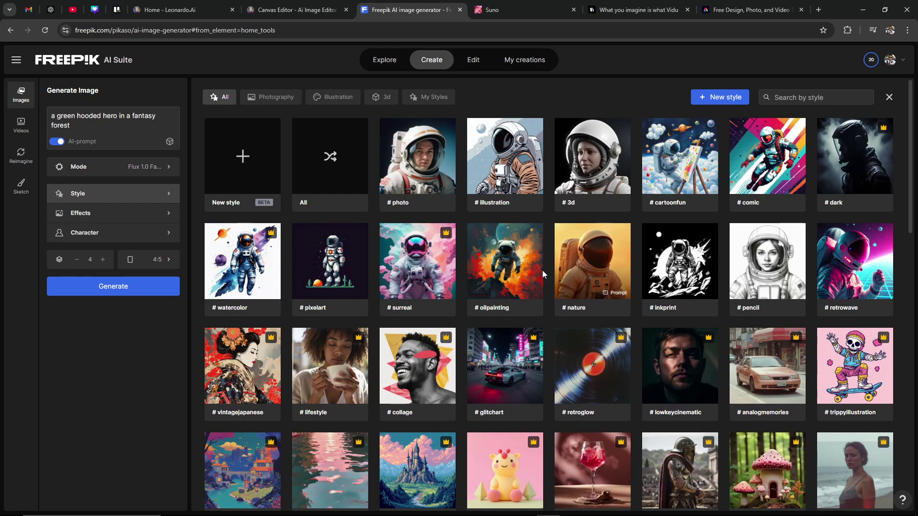
pyautogui.moveTo(884, 130)
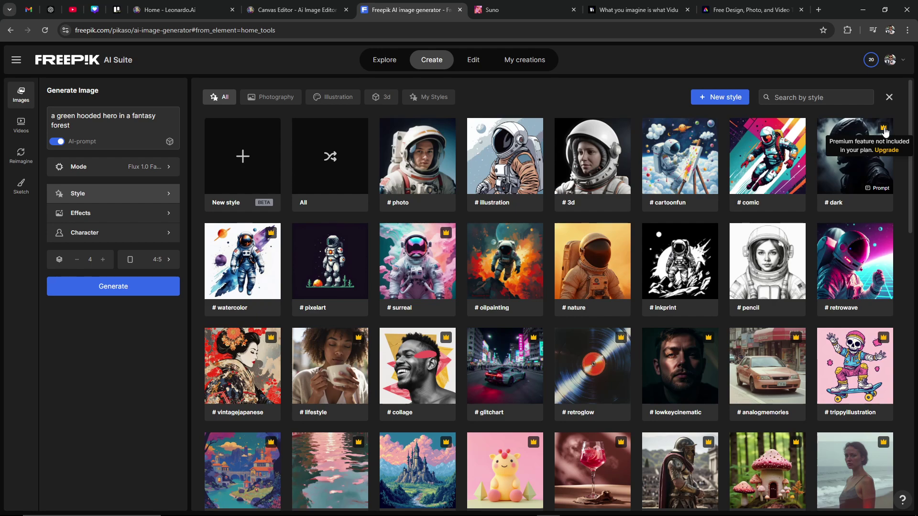
# Apply the comic style, look through the Effects options, and show the All Characters gallery
pyautogui.click(767, 157)
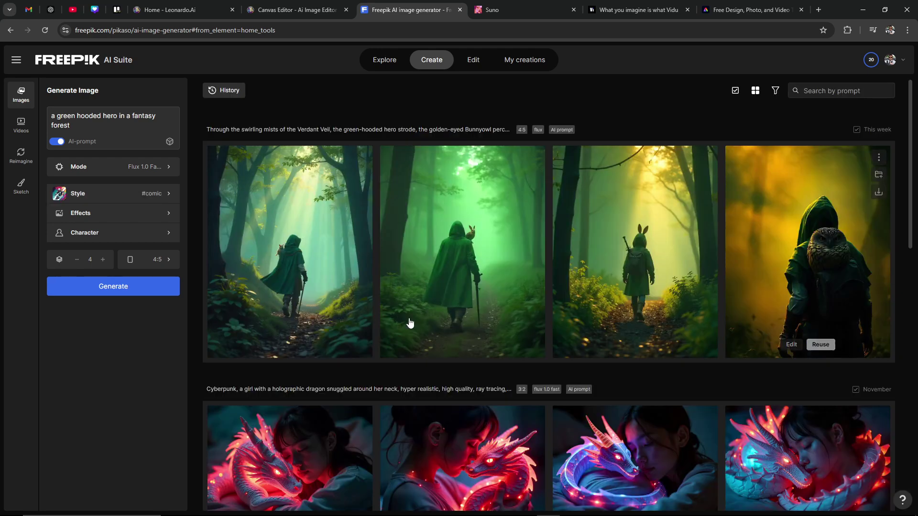
pyautogui.click(98, 215)
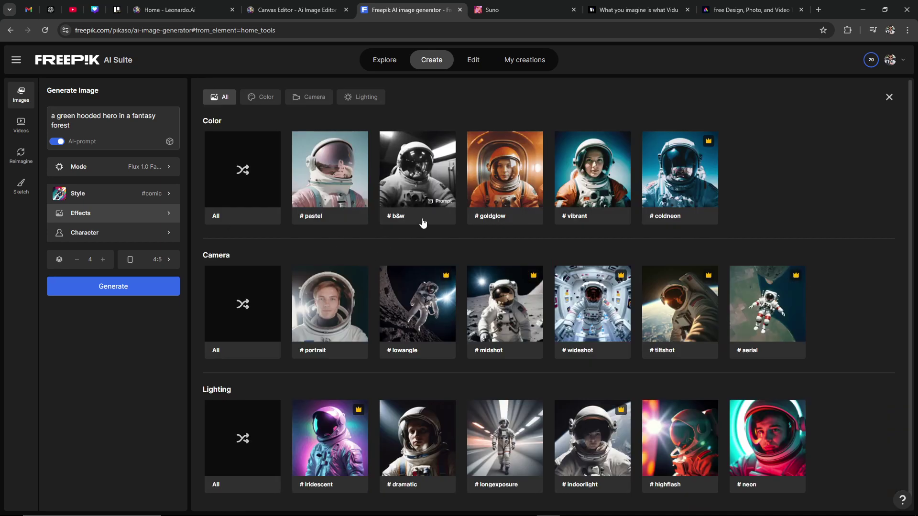
pyautogui.scroll(-1, 423, 222)
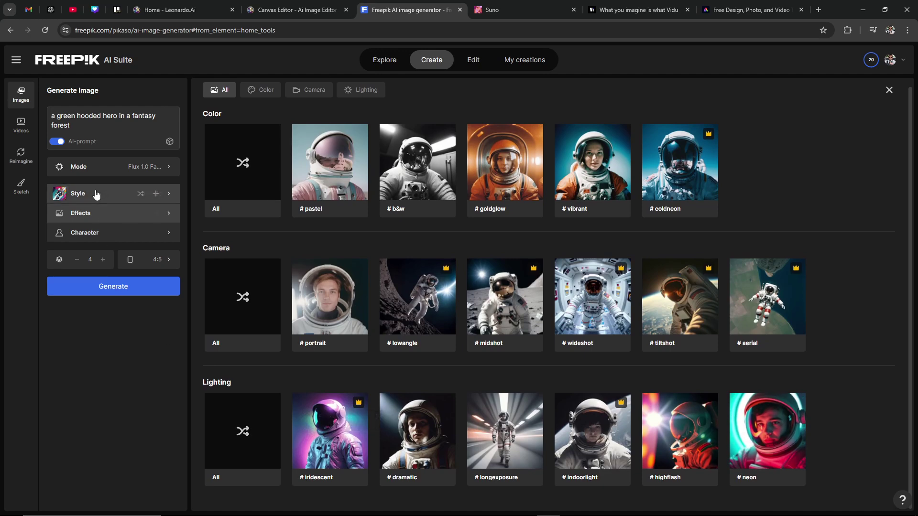
pyautogui.click(103, 237)
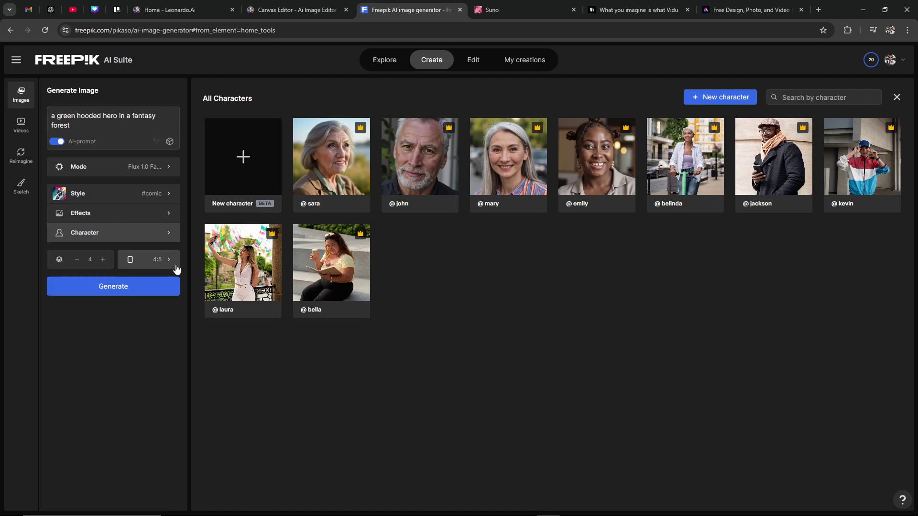
# Switch the aspect ratio from 4:5 to 16:9 Widescreen
pyautogui.click(158, 259)
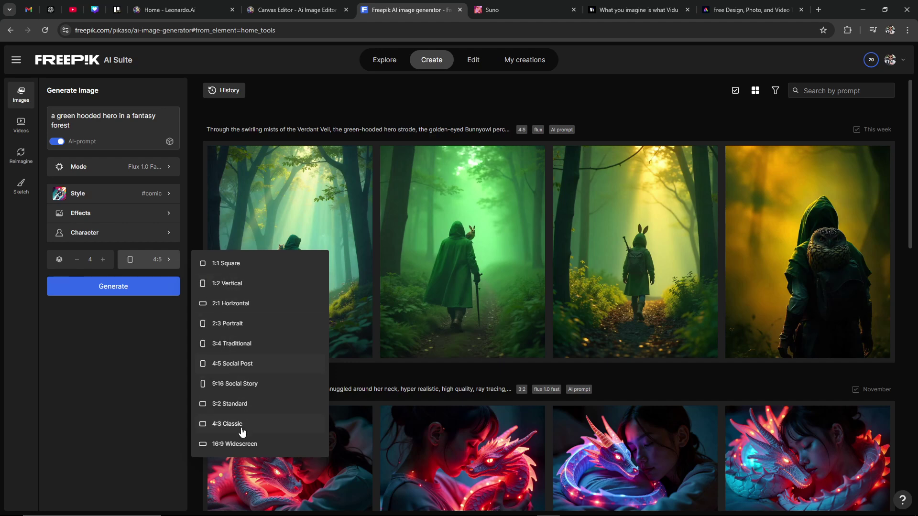
pyautogui.click(234, 445)
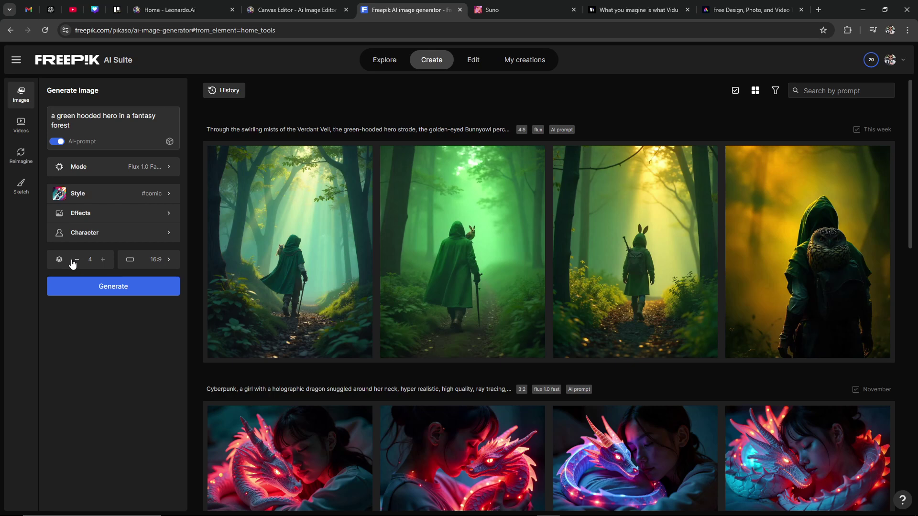
# Generate four 16:9 comic images of the green hooded hero and look over the results
pyautogui.click(113, 293)
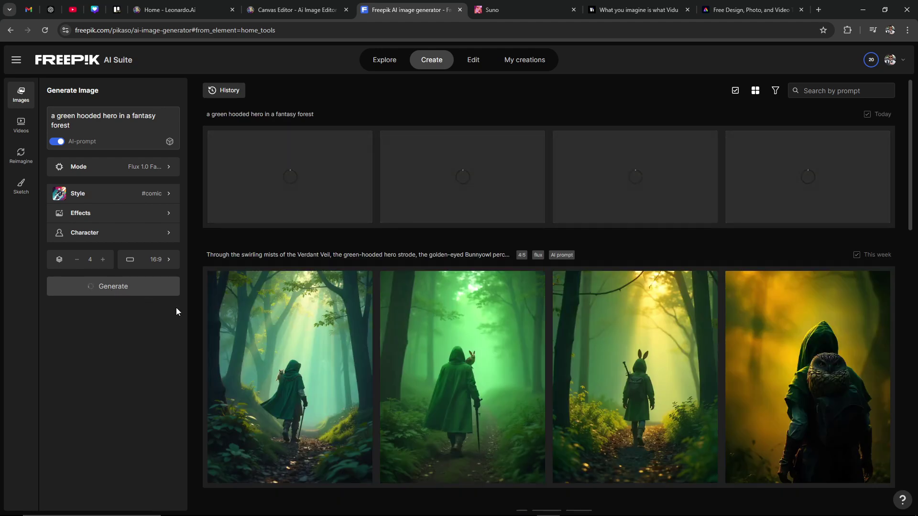
pyautogui.moveTo(254, 256)
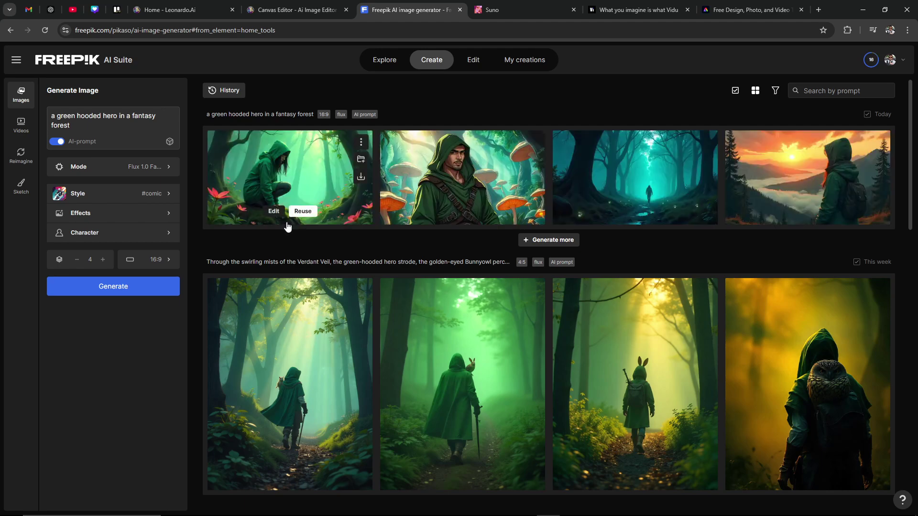
pyautogui.moveTo(429, 268)
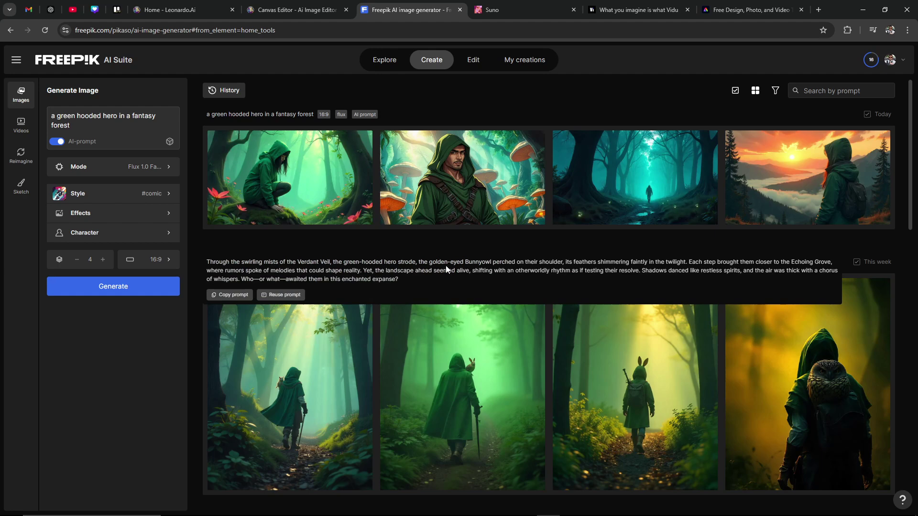
pyautogui.moveTo(465, 197)
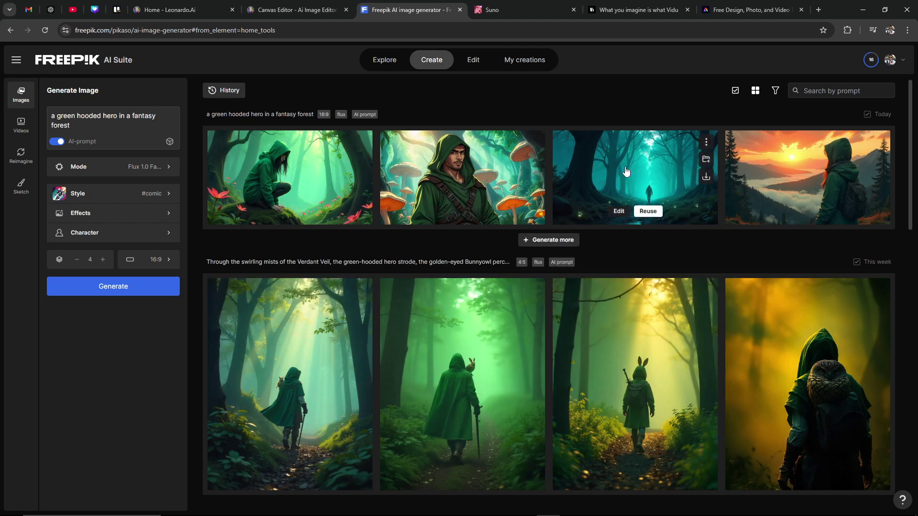
pyautogui.moveTo(822, 200)
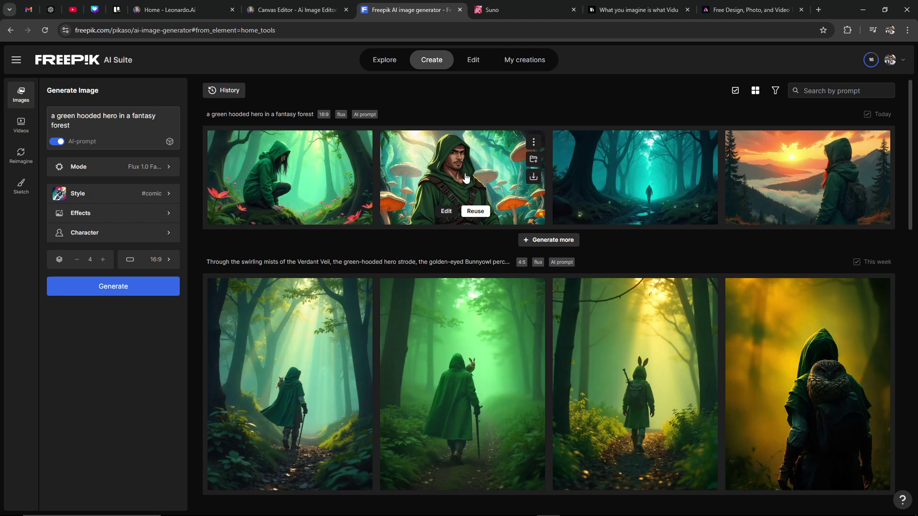
# Open the mushroom-forest hero image and send it to Video via Reuse image as
pyautogui.click(535, 143)
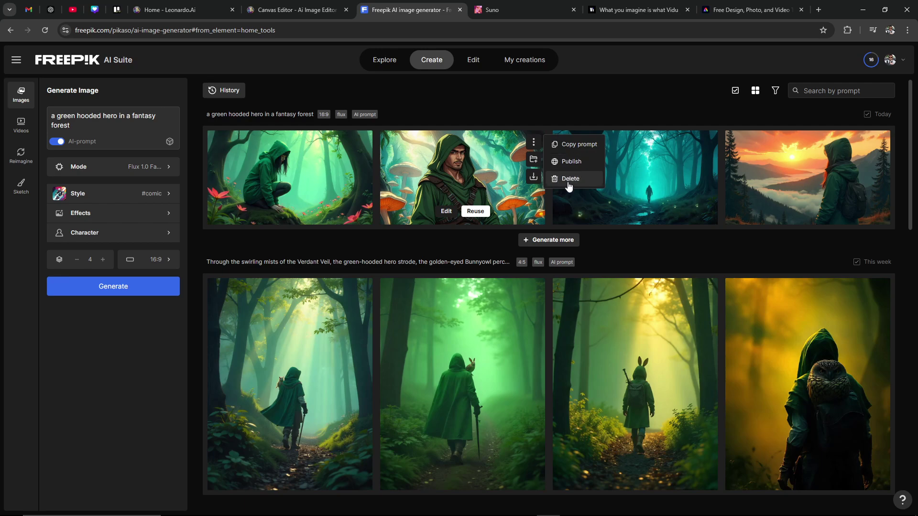
pyautogui.click(464, 184)
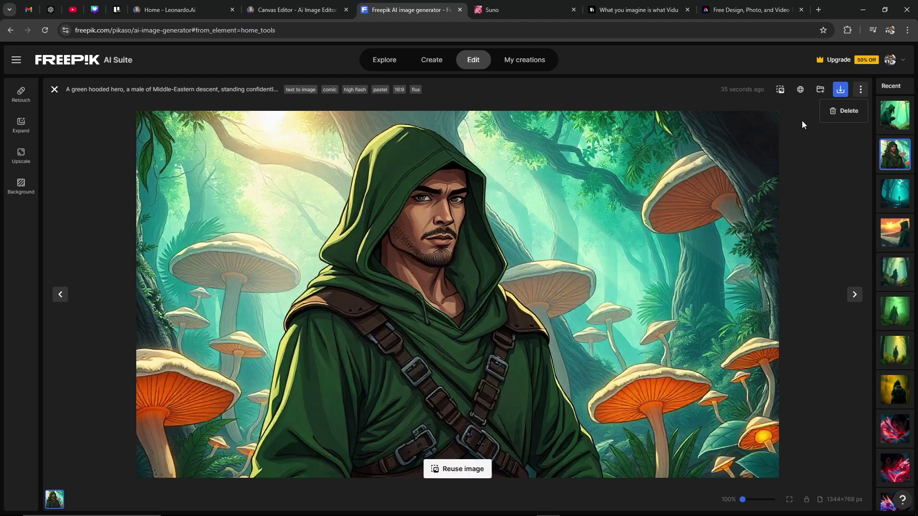
pyautogui.click(783, 91)
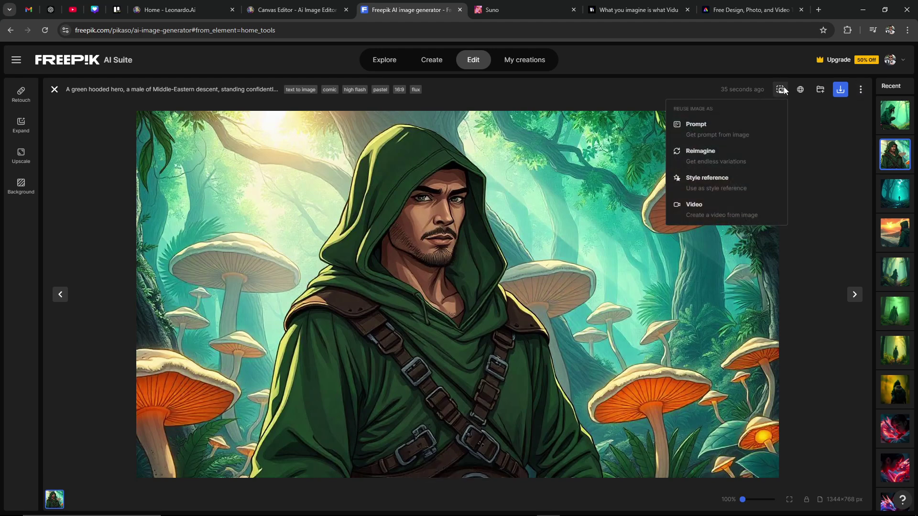
pyautogui.click(815, 134)
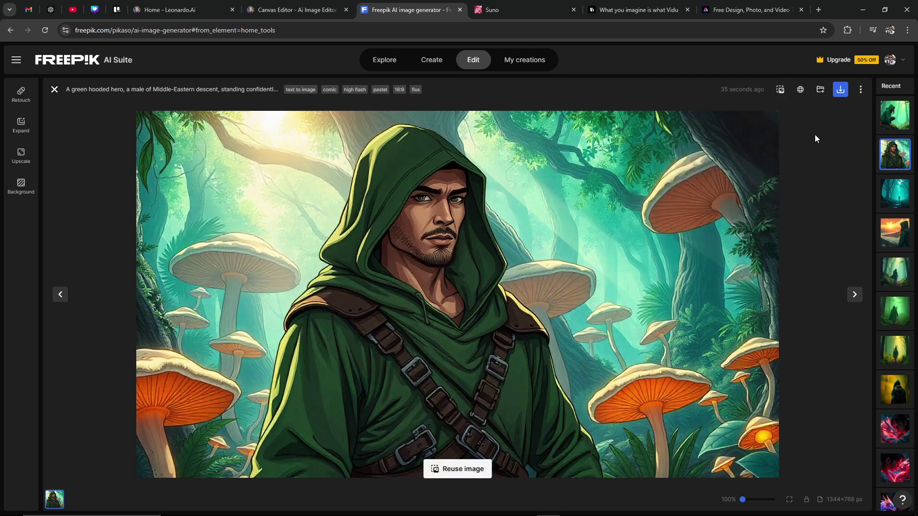
pyautogui.click(782, 93)
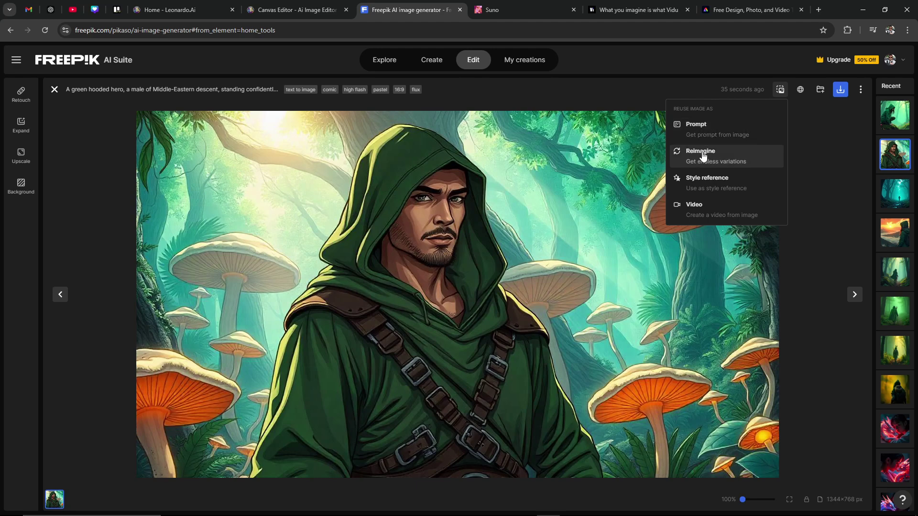
pyautogui.click(708, 215)
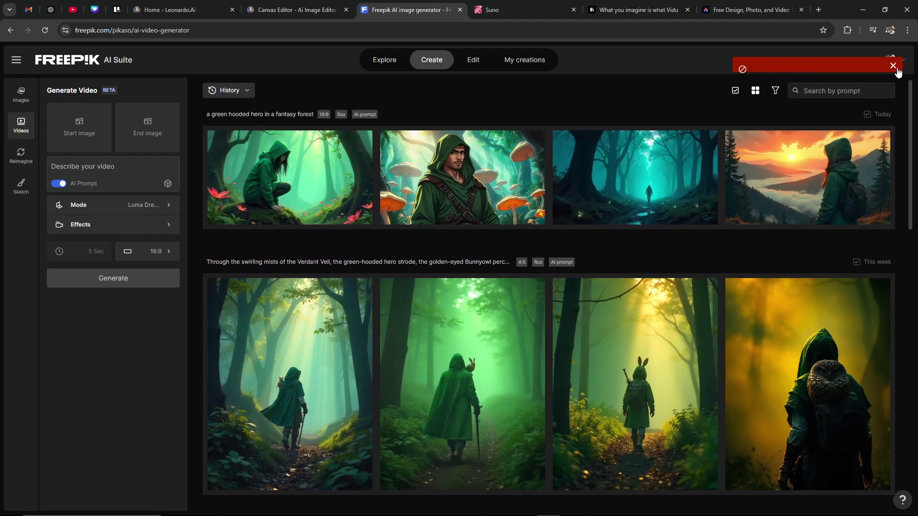
# Retry turning the mushroom-forest image into a video, then open the account menu
pyautogui.click(892, 65)
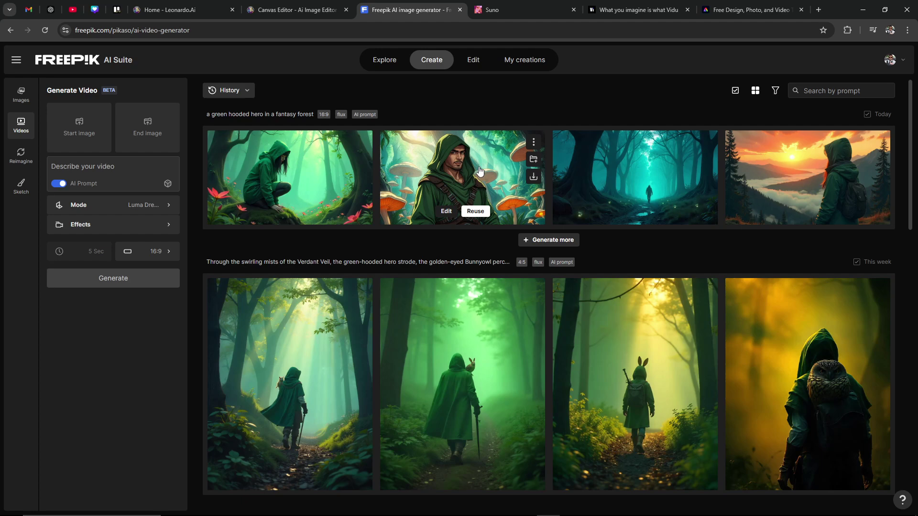
pyautogui.click(454, 163)
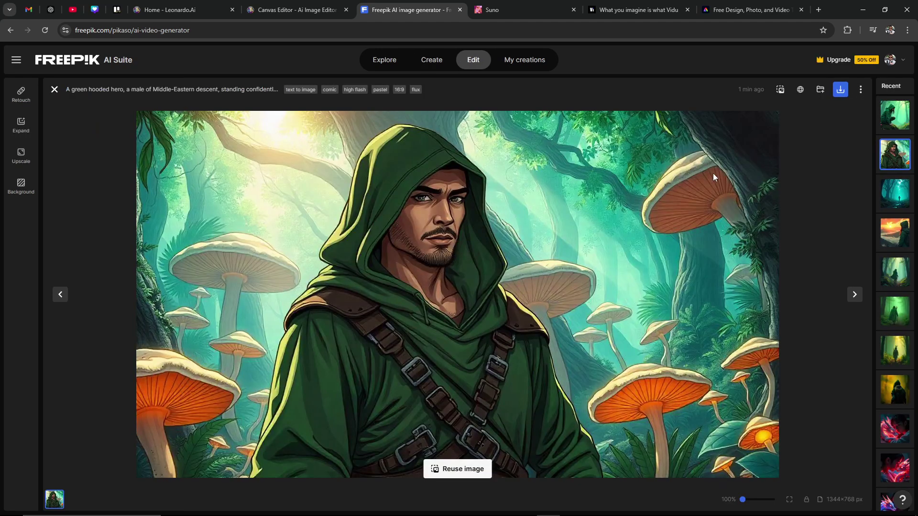
pyautogui.click(780, 89)
pyautogui.click(713, 211)
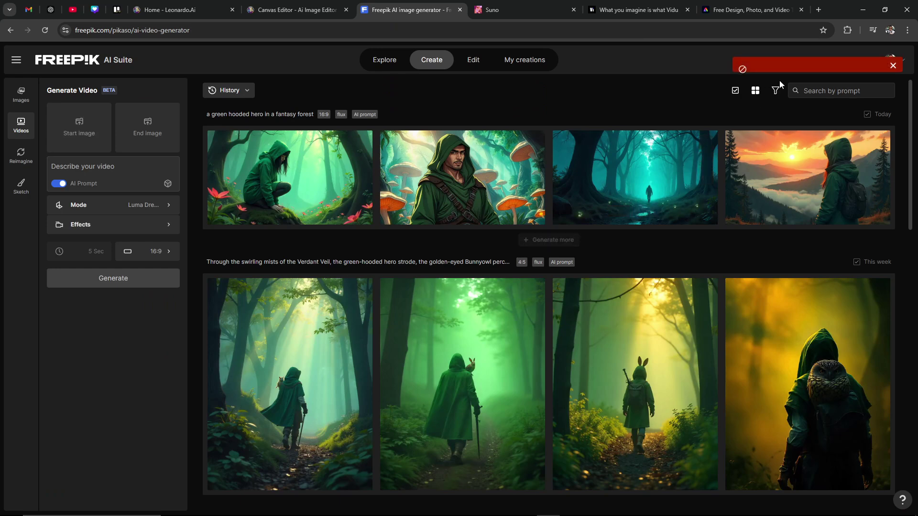
pyautogui.click(893, 67)
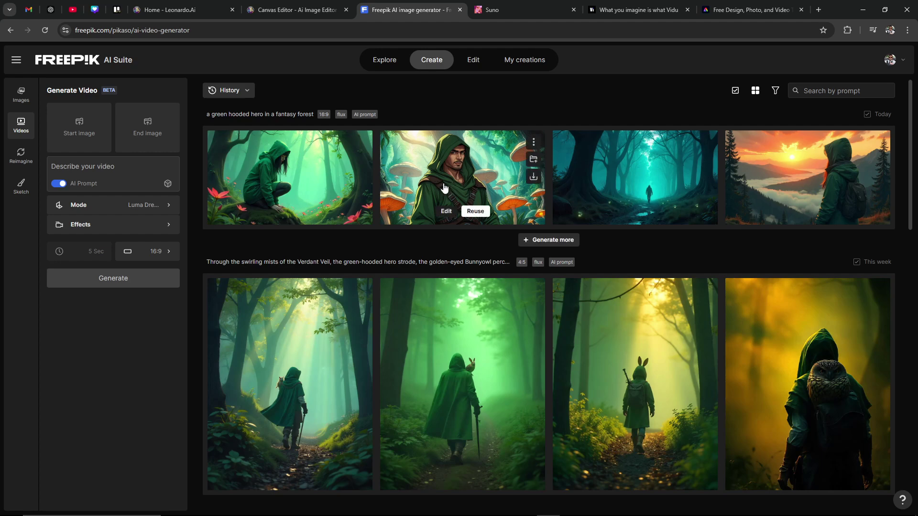
pyautogui.click(890, 61)
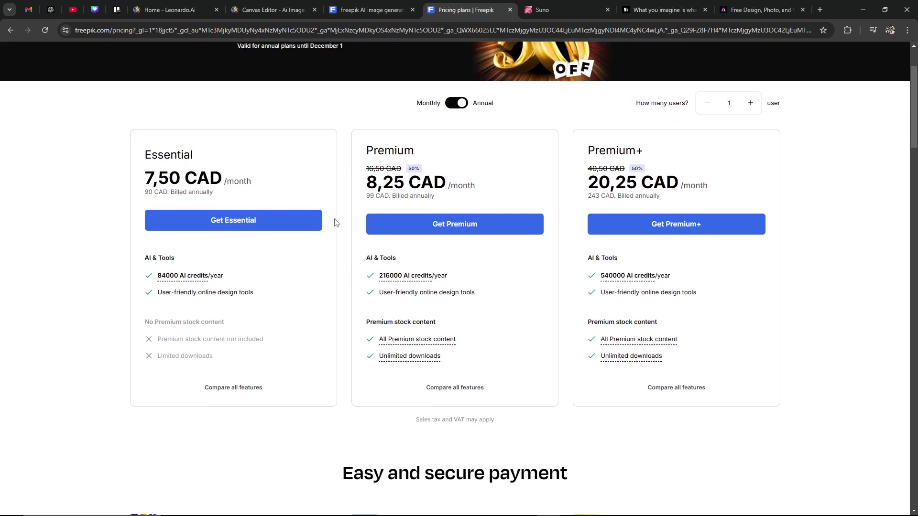
# Review the Essential, Premium and Premium+ prices and comparison table, then go back to My subscription
pyautogui.scroll(-7, 362, 225)
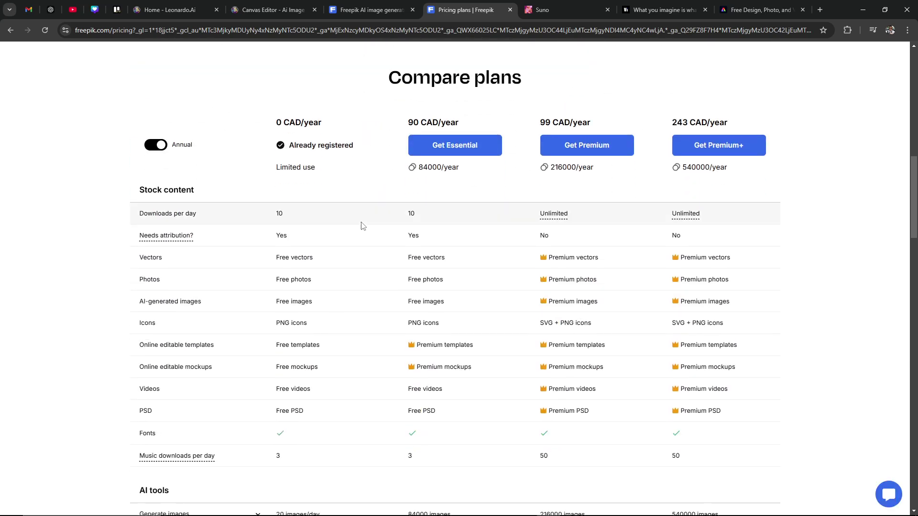
pyautogui.scroll(1, 362, 226)
pyautogui.scroll(-2, 362, 226)
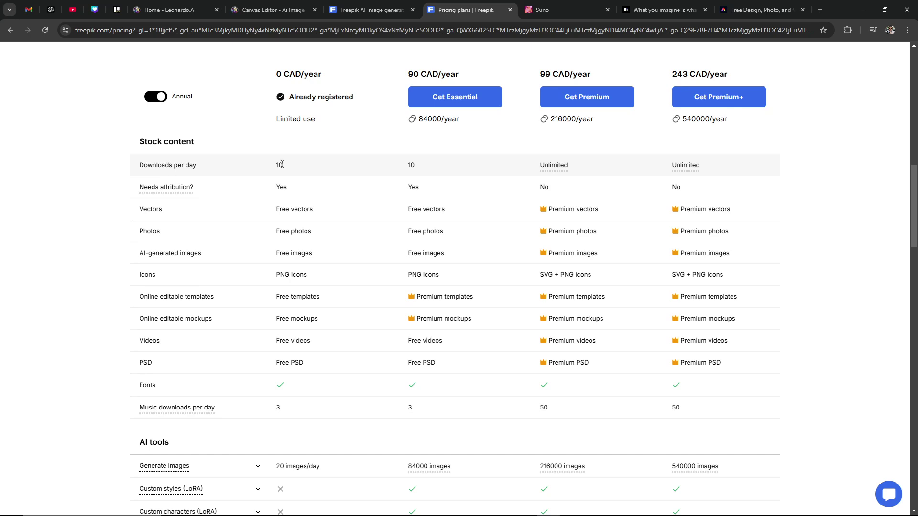
pyautogui.scroll(-1, 282, 165)
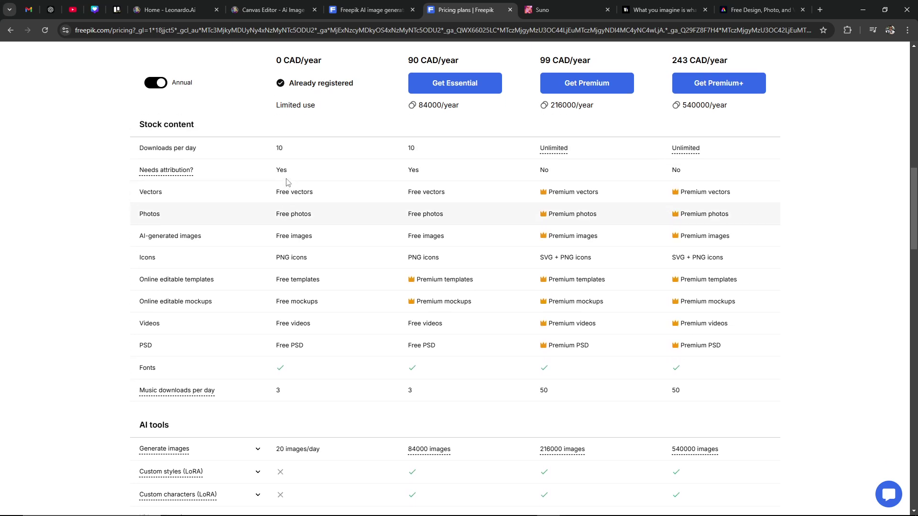
pyautogui.scroll(-4, 286, 182)
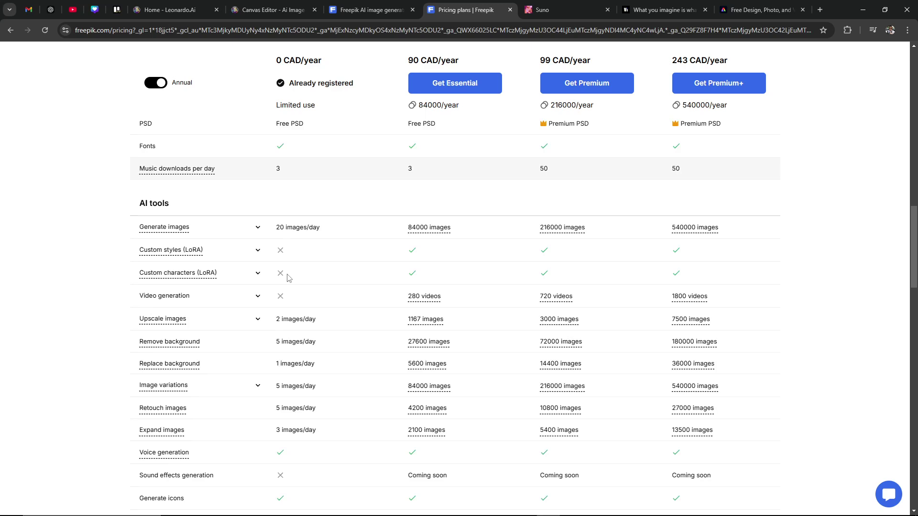
pyautogui.scroll(-3, 289, 278)
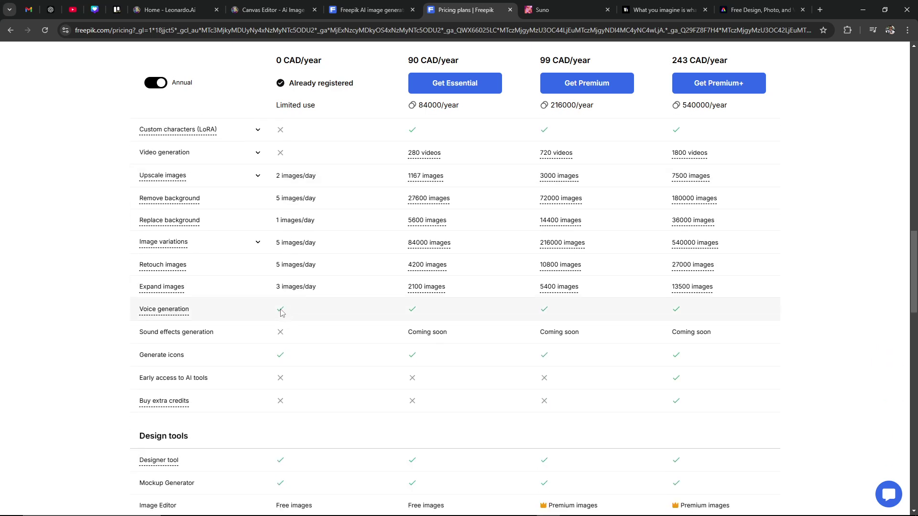
pyautogui.scroll(-5, 284, 320)
pyautogui.scroll(20, 282, 311)
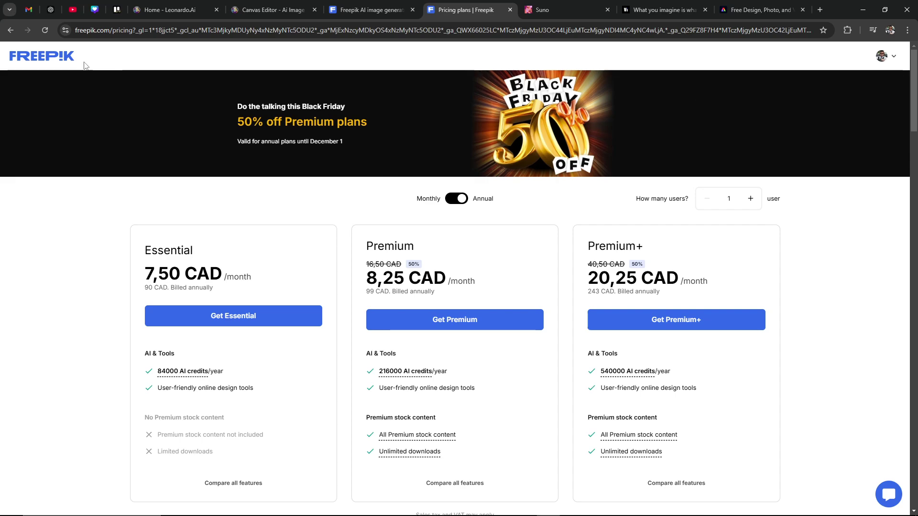
pyautogui.click(10, 30)
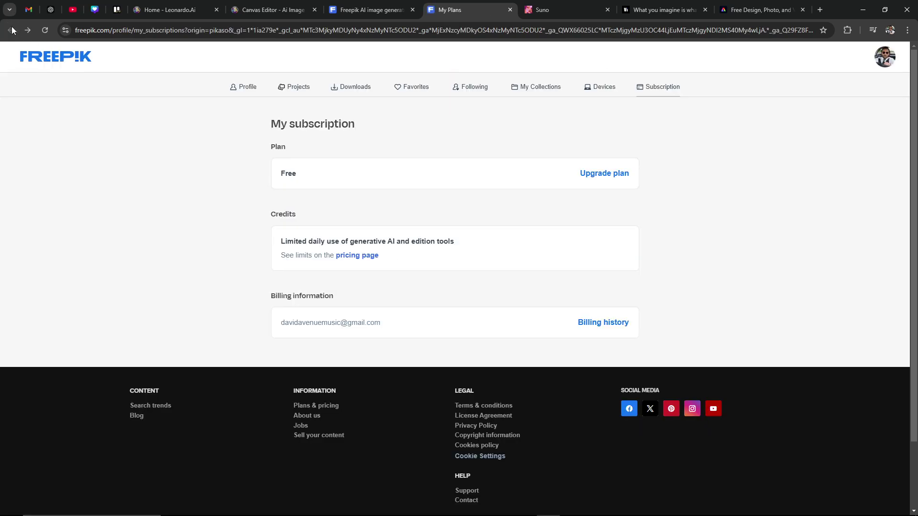
# Return to the AI Suite video generator tab and dismiss the account dropdown
pyautogui.click(382, 11)
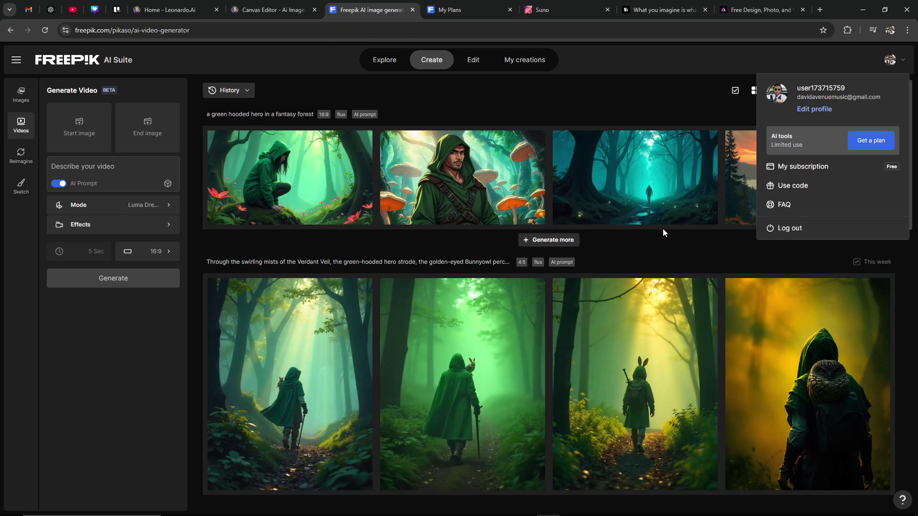
pyautogui.click(638, 248)
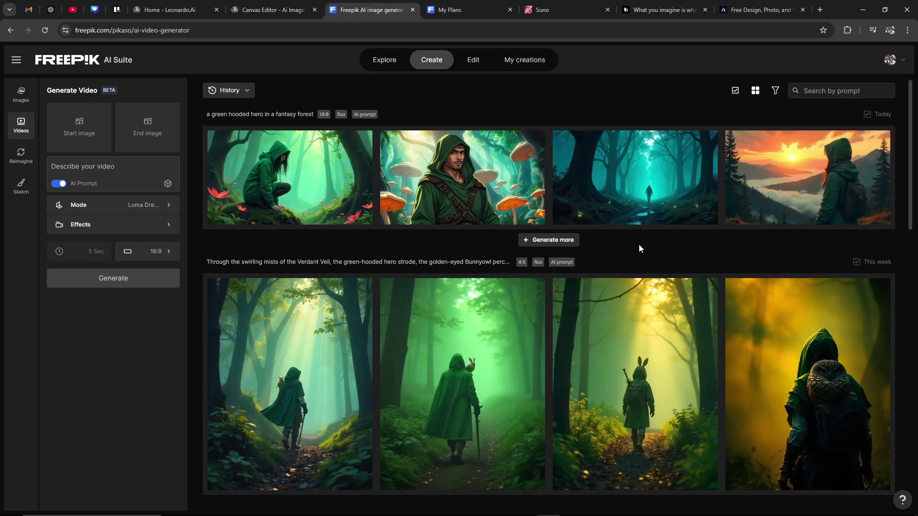